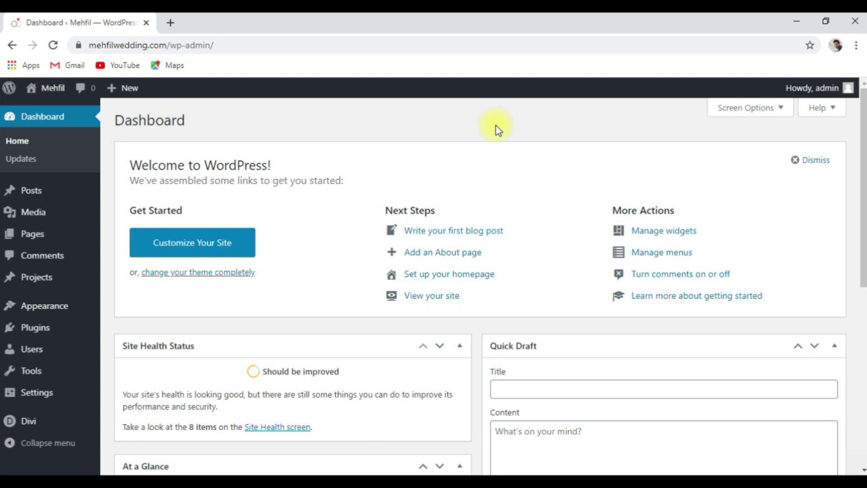
From All Pages, open Our Services and launch it in the Divi Visual Builder.
mouse_move(64, 238)
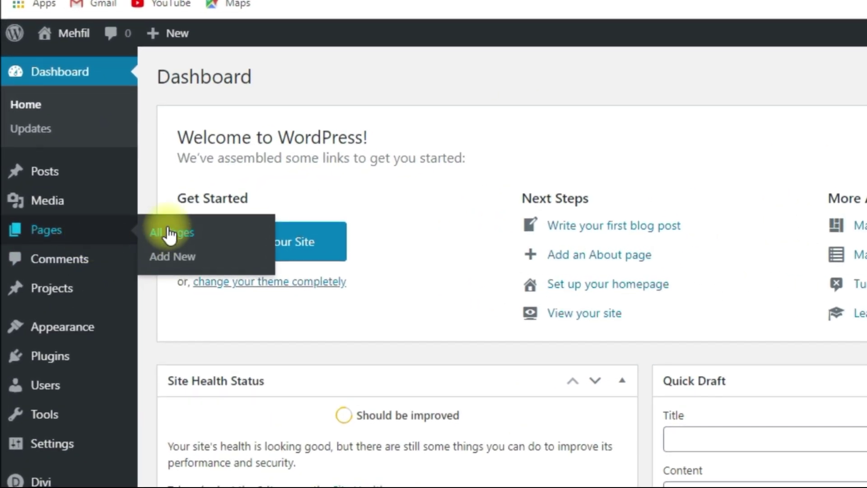
click(170, 234)
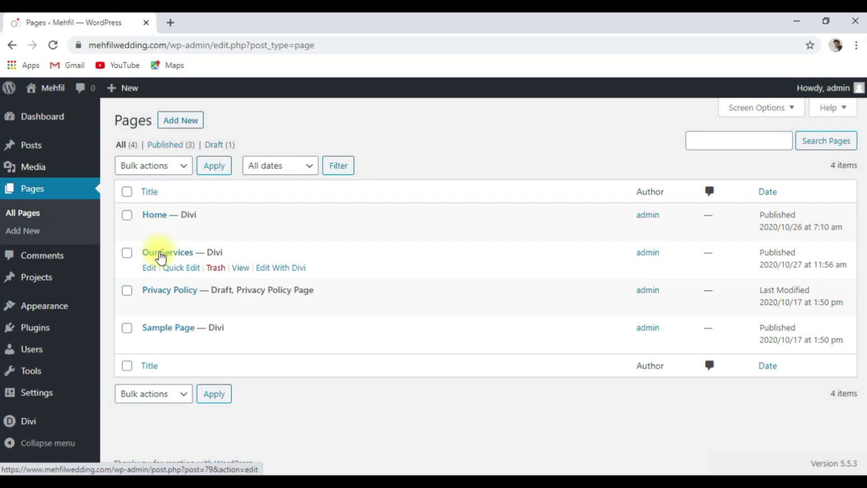
click(159, 256)
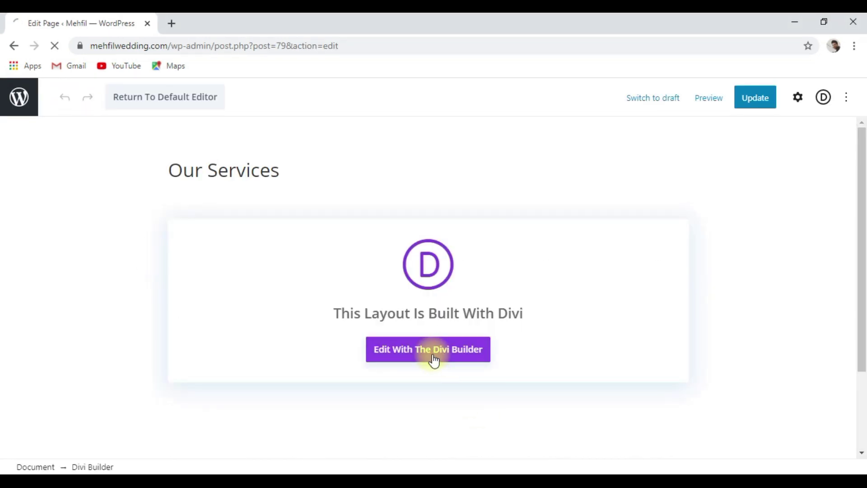
click(433, 361)
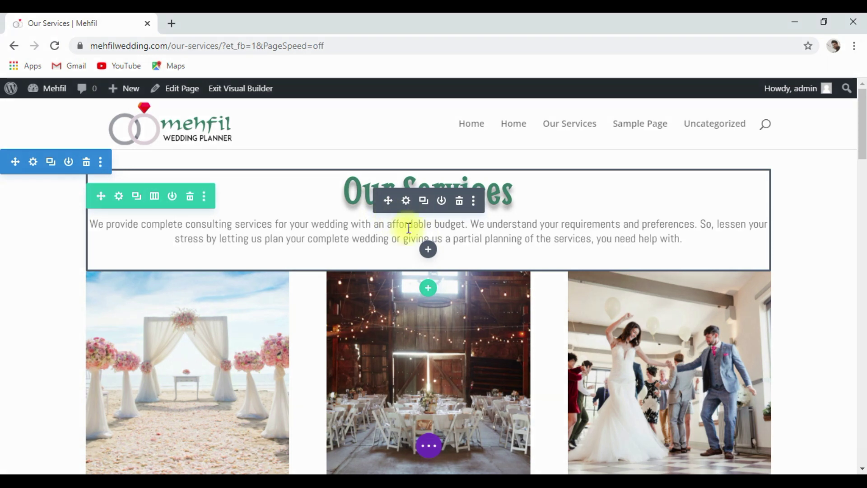
Save the Our Services heading text module to the Divi library as 'Heading 1'.
click(473, 204)
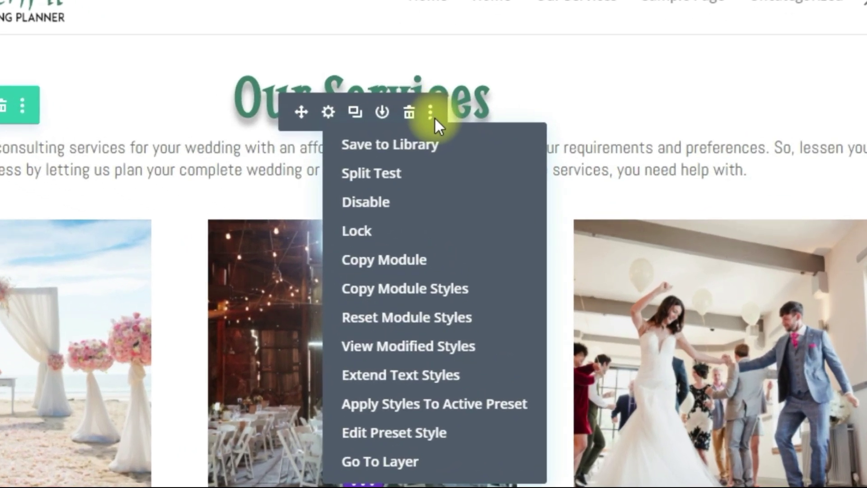
click(439, 149)
click(409, 334)
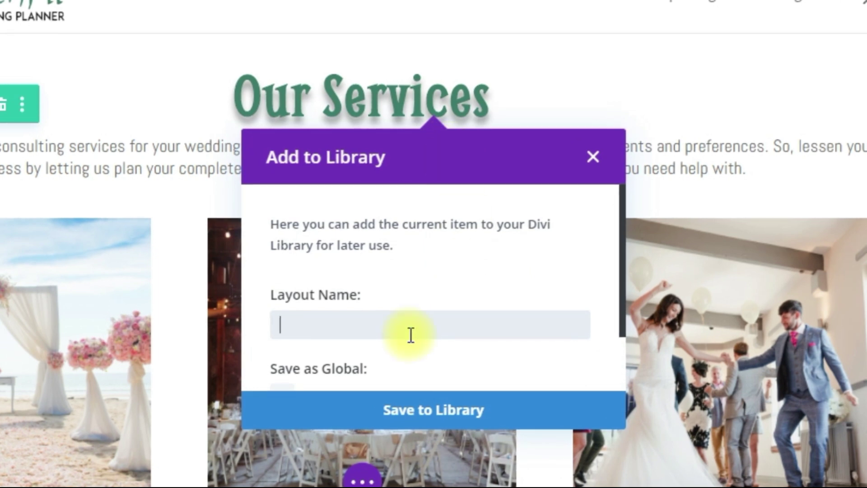
text(Heading)
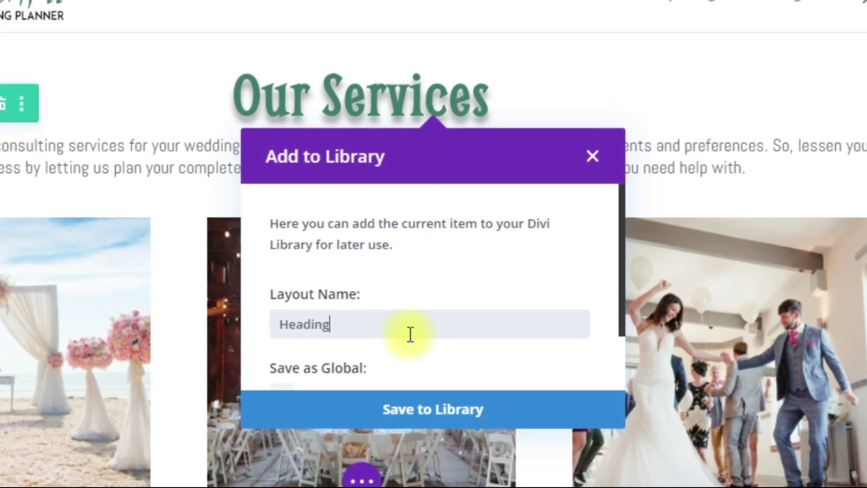
text( 1)
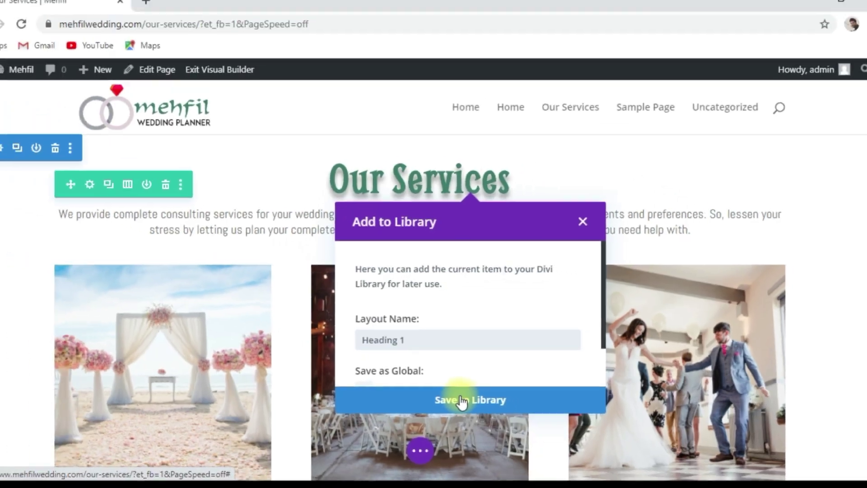
click(461, 401)
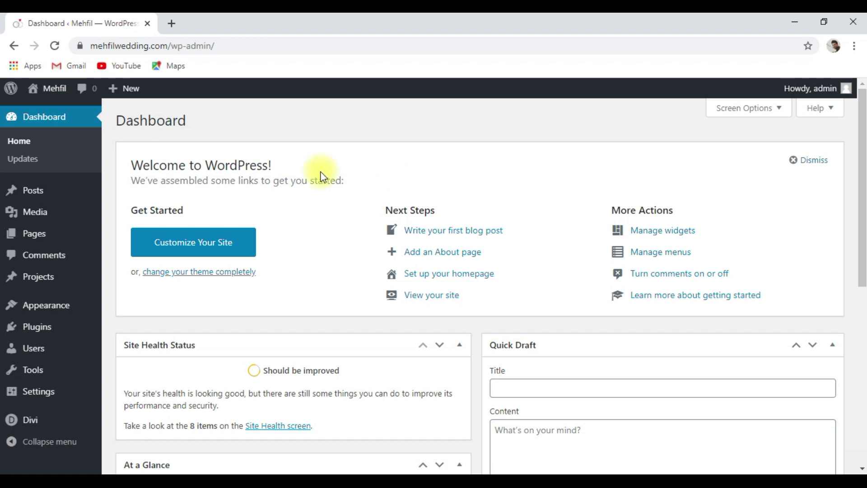
Add a new page titled 'Contact Us' and choose to build it with Divi.
mouse_move(67, 235)
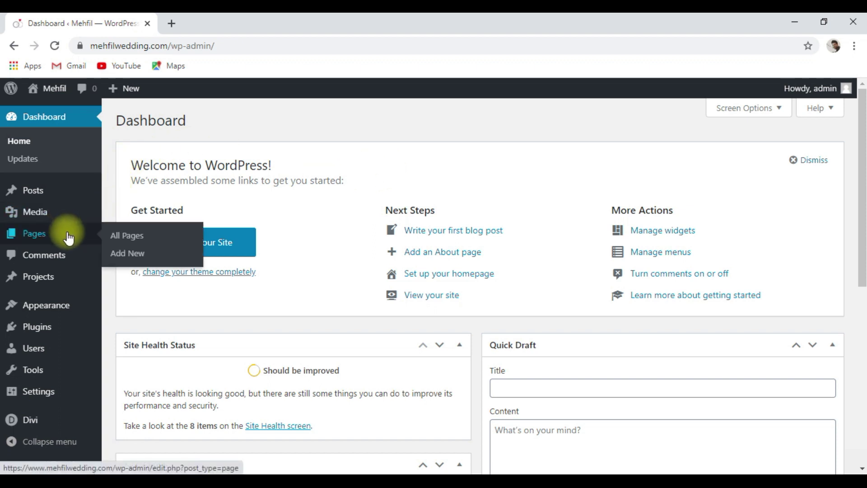
click(141, 262)
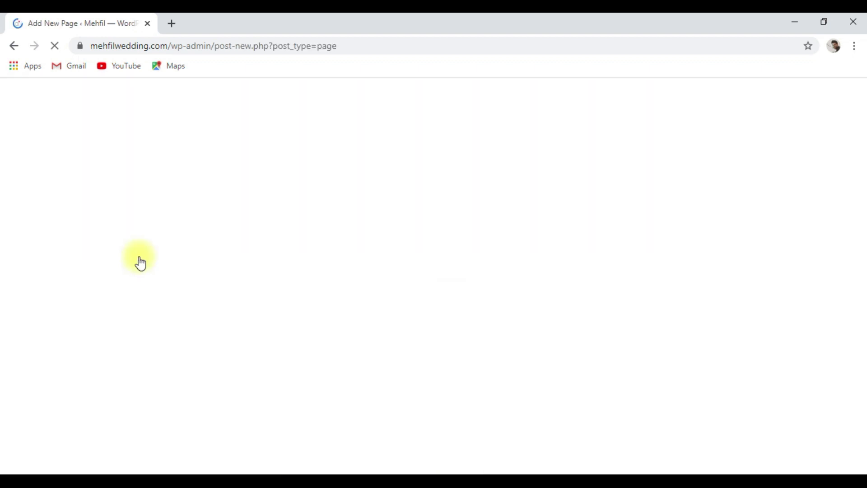
text(Cont)
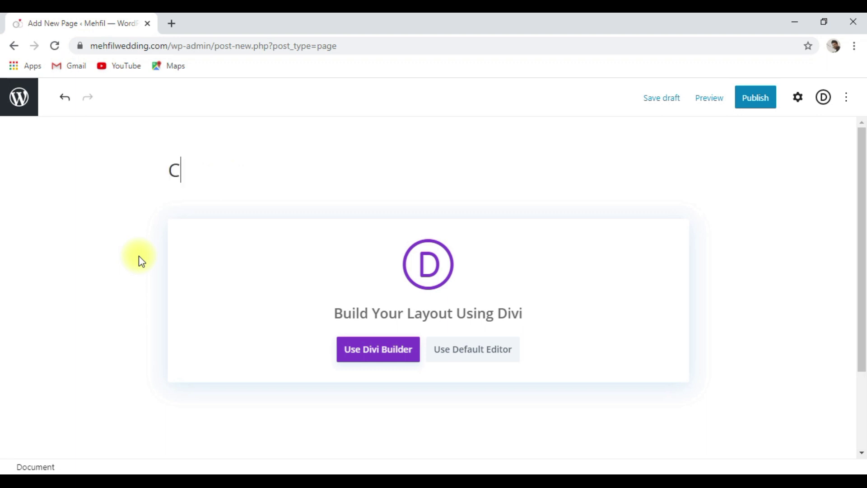
text(act Us)
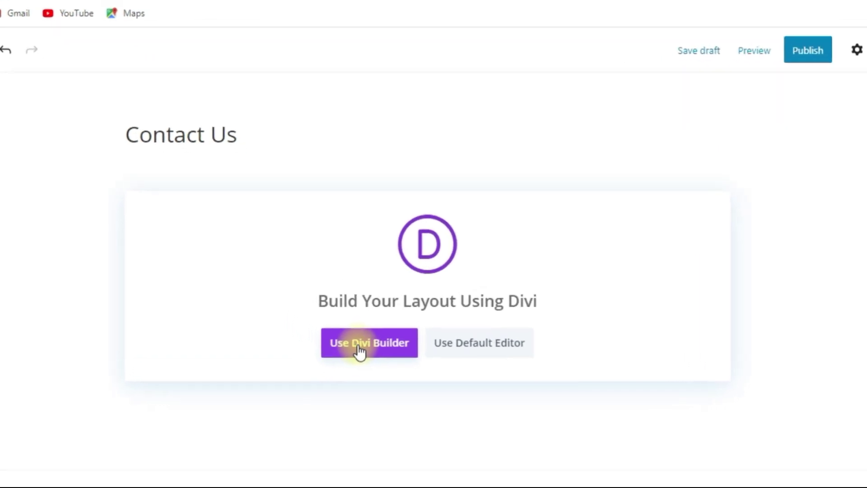
click(359, 346)
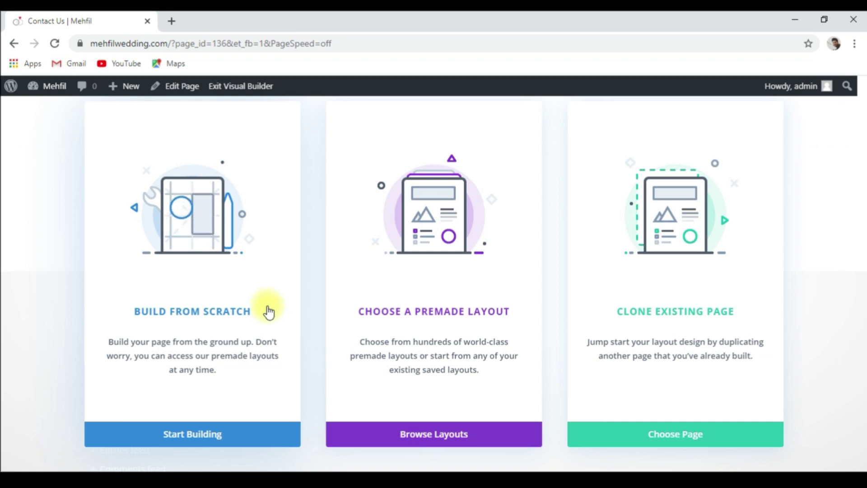
Build from scratch with a single-column row and insert the 'Heading 1' library module.
click(228, 437)
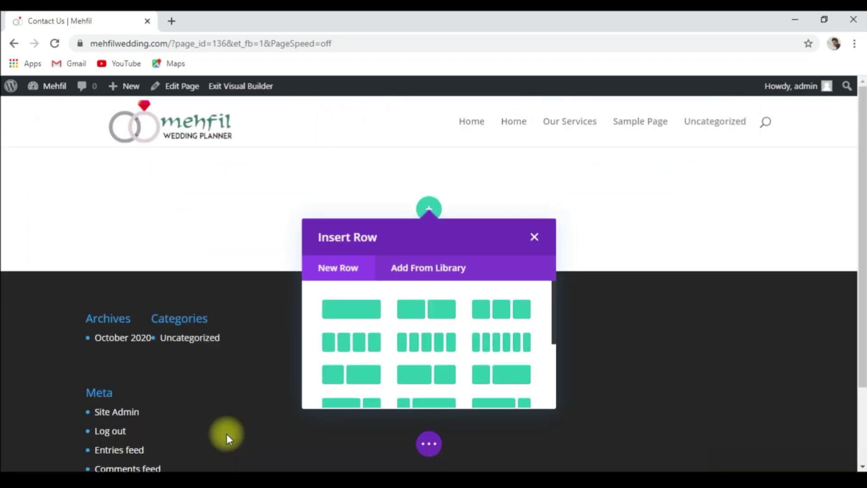
click(350, 320)
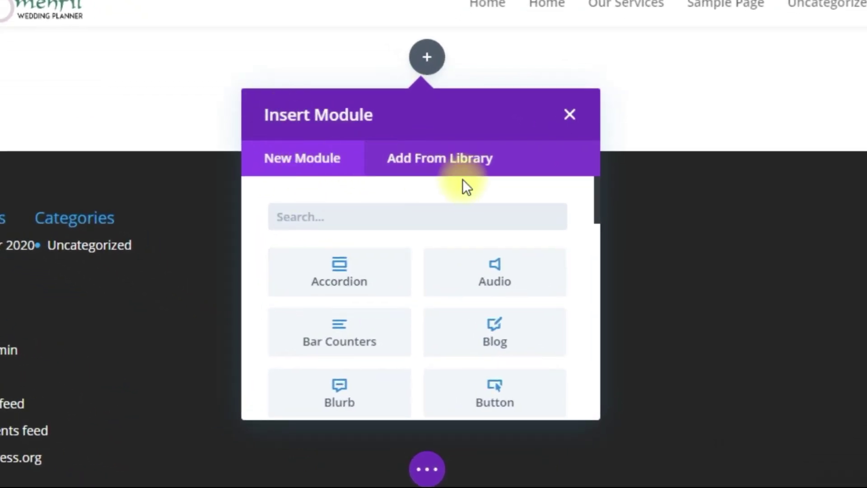
click(458, 168)
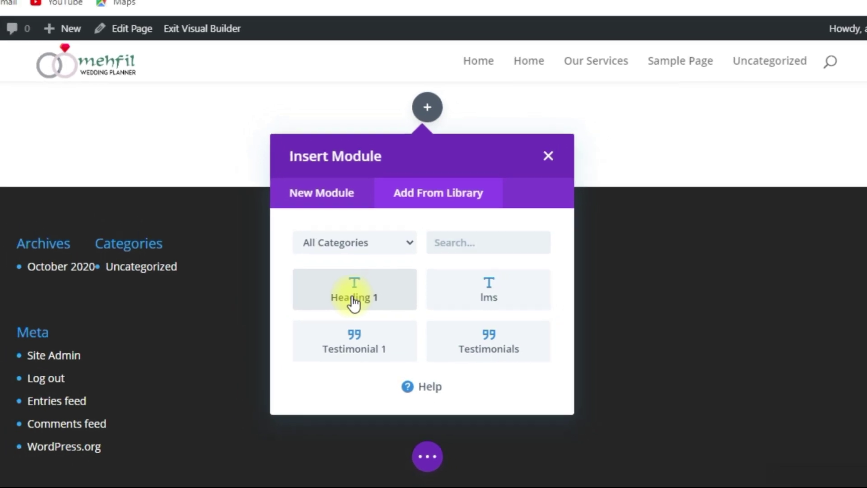
click(353, 298)
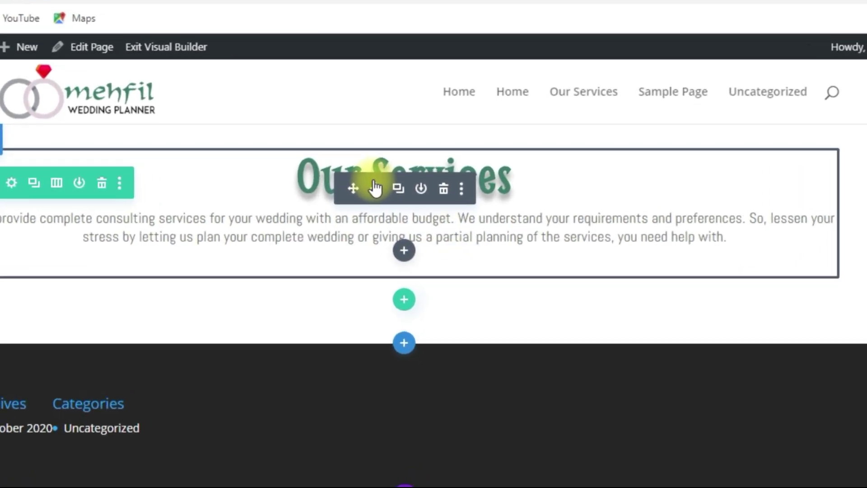
Change the text module's heading from 'Our Services' to 'Contact Us'.
click(405, 199)
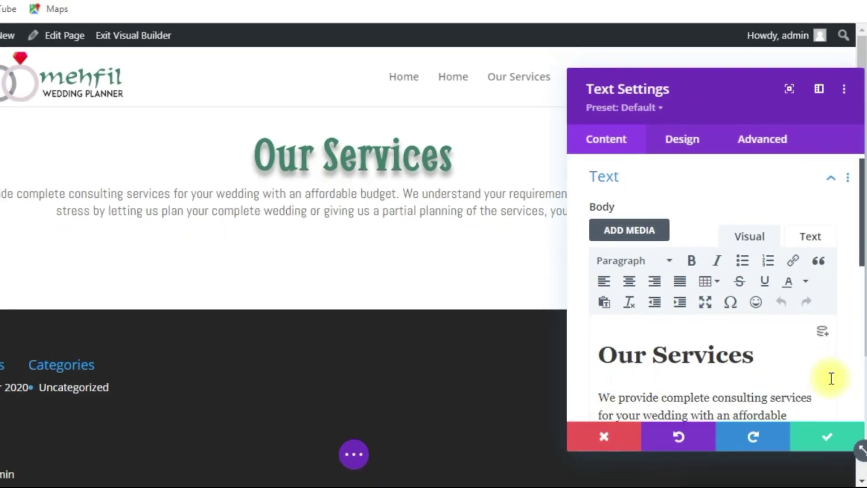
scroll(765, 310, down, 1)
click(763, 311)
key(BackSpace)
key(BackSpace)
key(BackSpace)
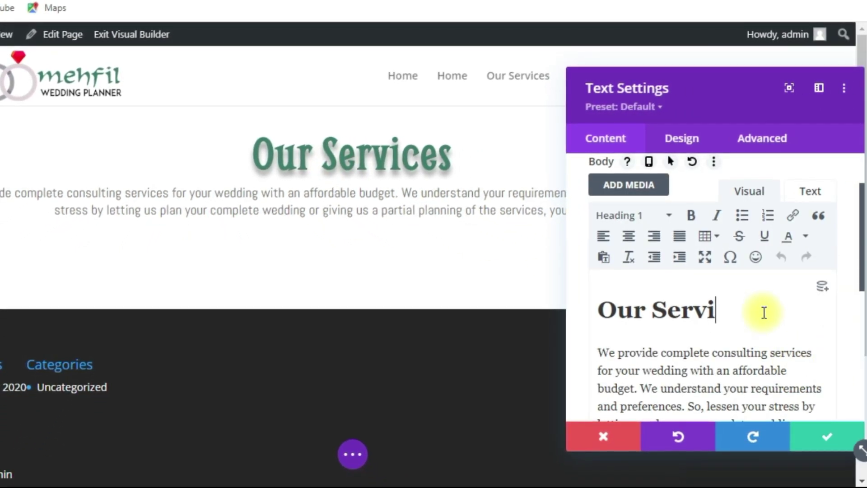
key(BackSpace)
key(BackSpace)
key(BackSpace)
key(BackSpace)
key(BackSpace)
key(BackSpace)
key(BackSpace)
key(BackSpace)
key(BackSpace)
text(Con)
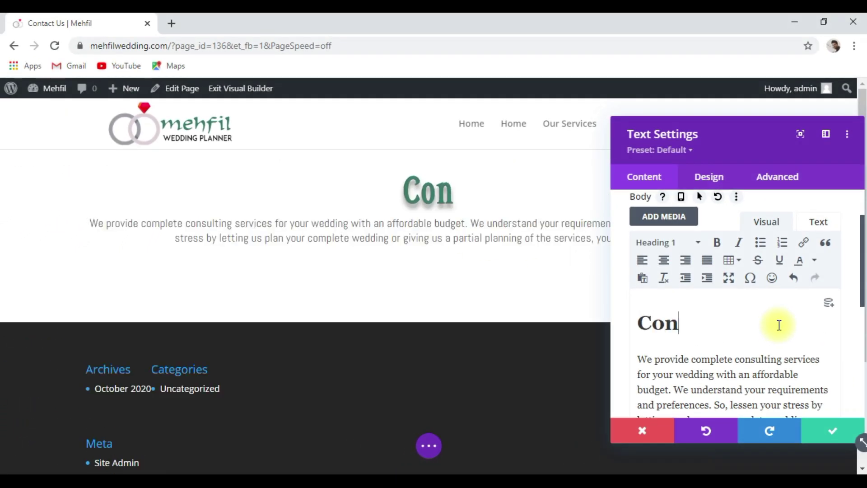
text(tact Us)
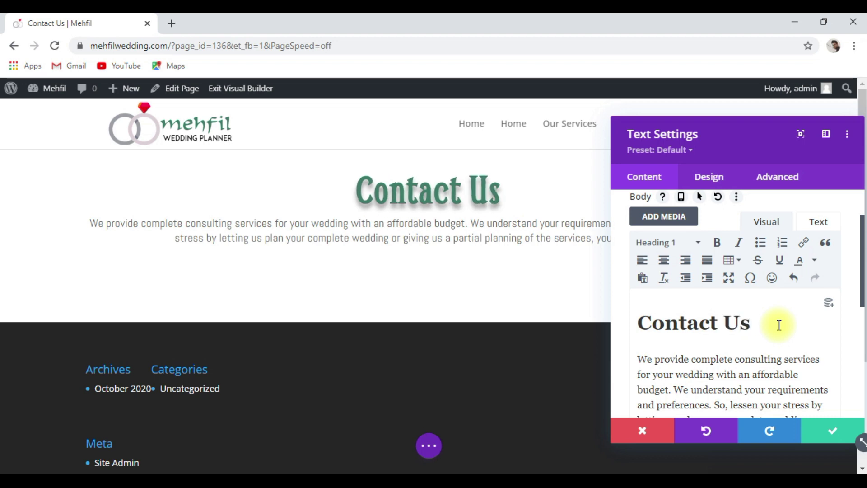
Replace the description with a phone-or-email contact invitation, fix the email domain, and save.
scroll(771, 346, down, 1)
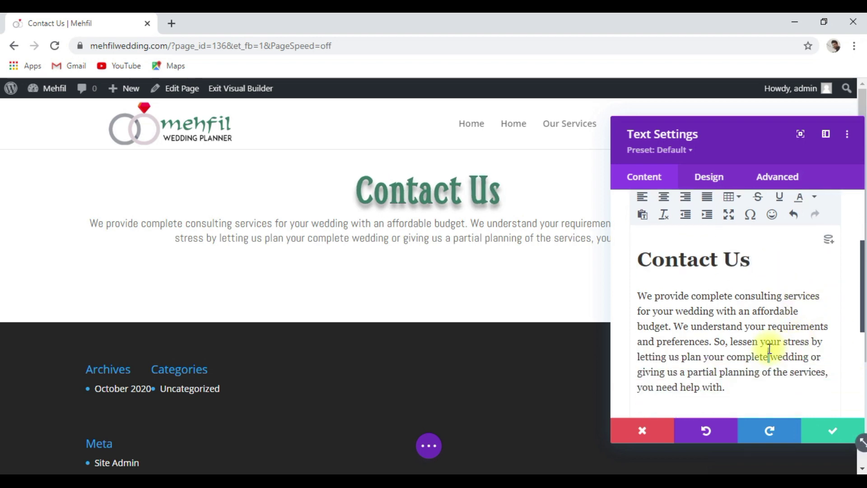
triple_click(769, 348)
key(BackSpace)
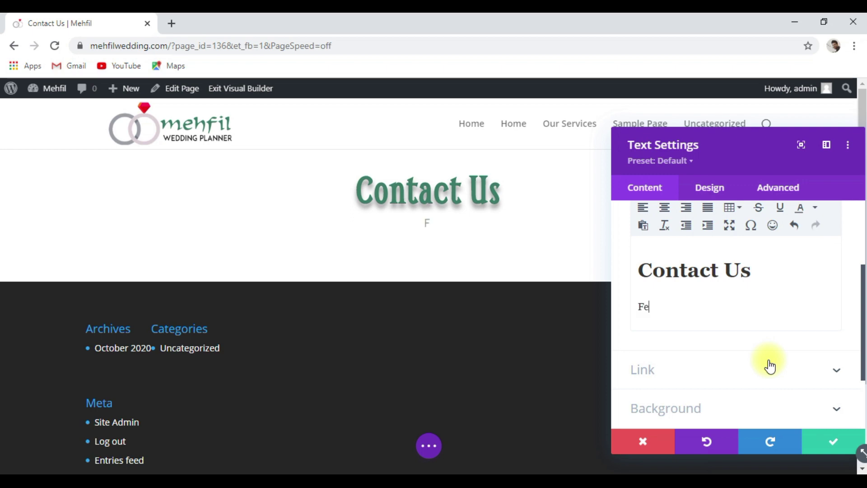
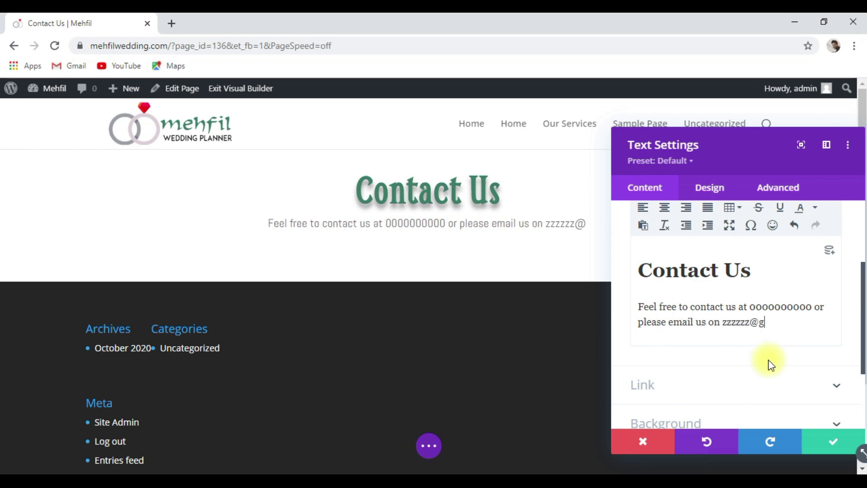
key(BackSpace)
key(BackSpace)
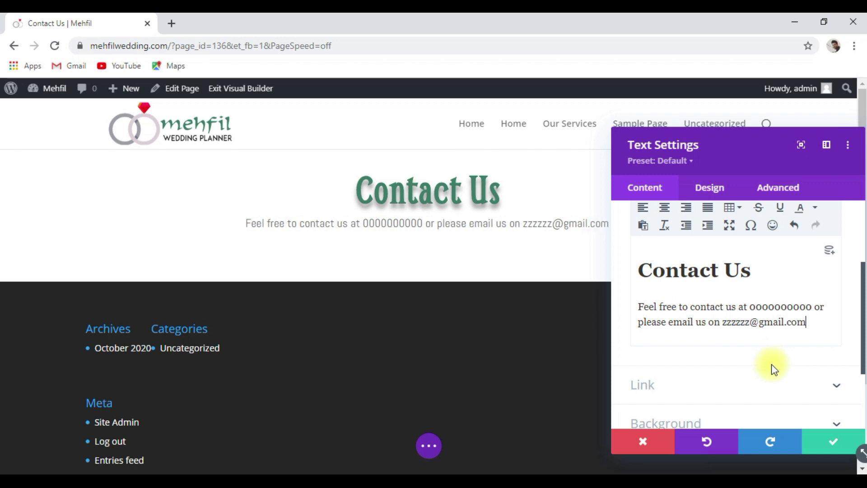
click(837, 447)
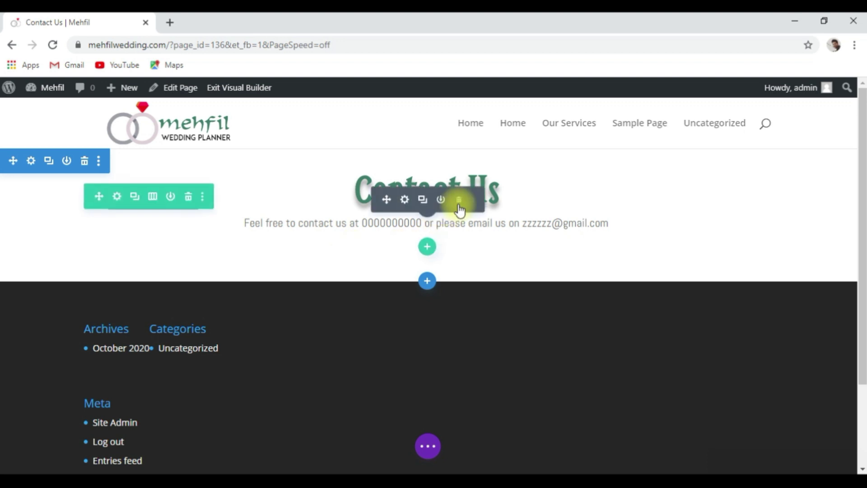
Add a two-column row below the intro and insert a Contact Form module in its left column.
click(426, 246)
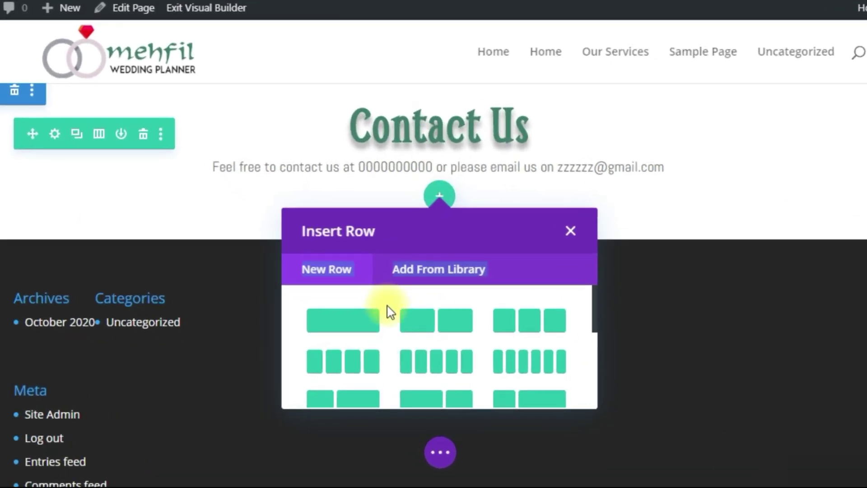
scroll(383, 336, down, 2)
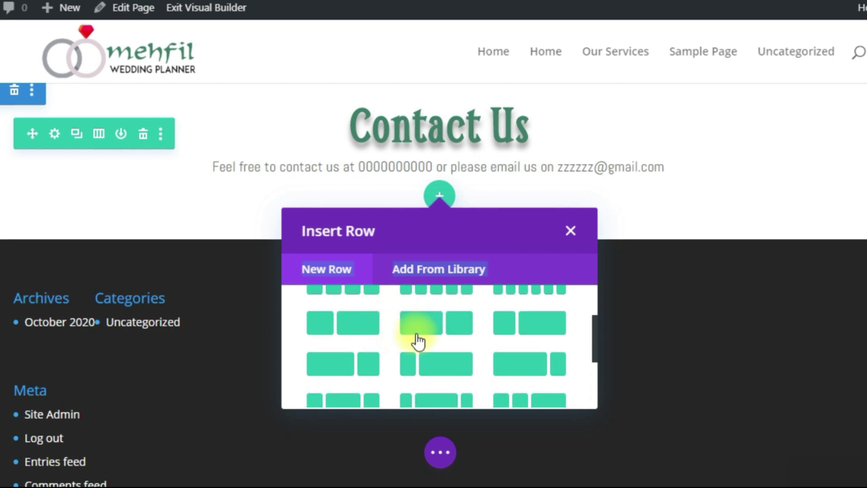
click(436, 333)
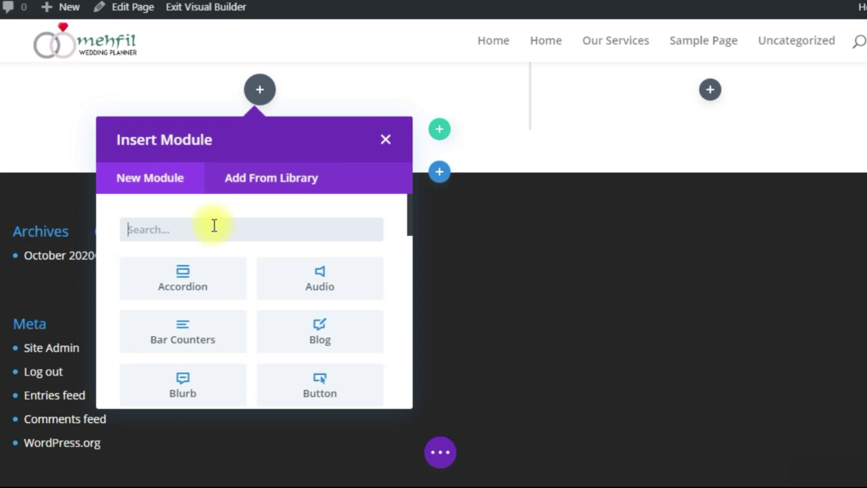
text(con)
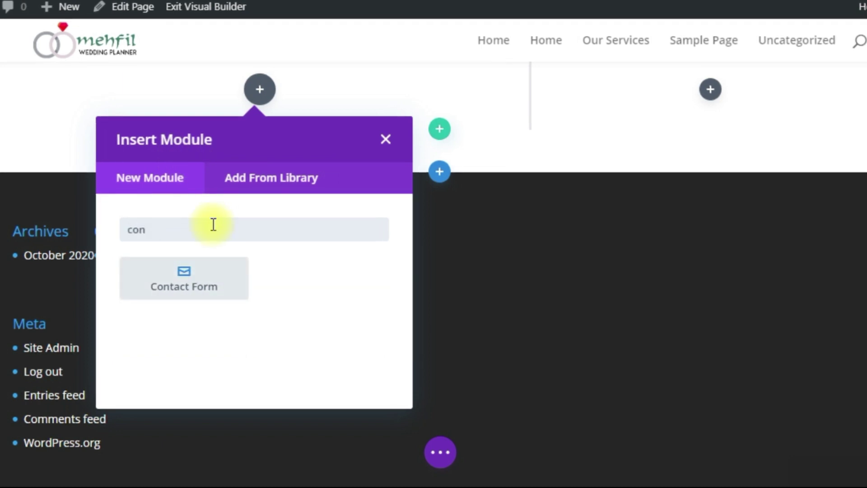
click(229, 277)
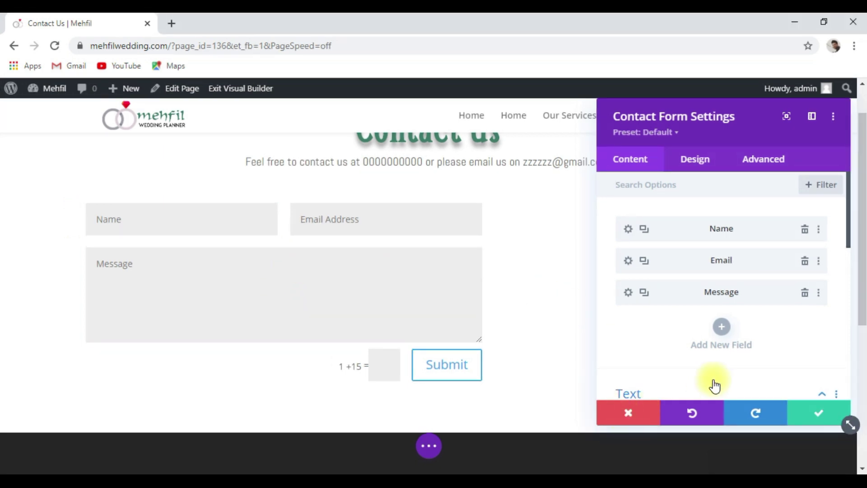
Add a 'Contact number' field, copy its title into Field ID, and drag it above Message.
click(720, 334)
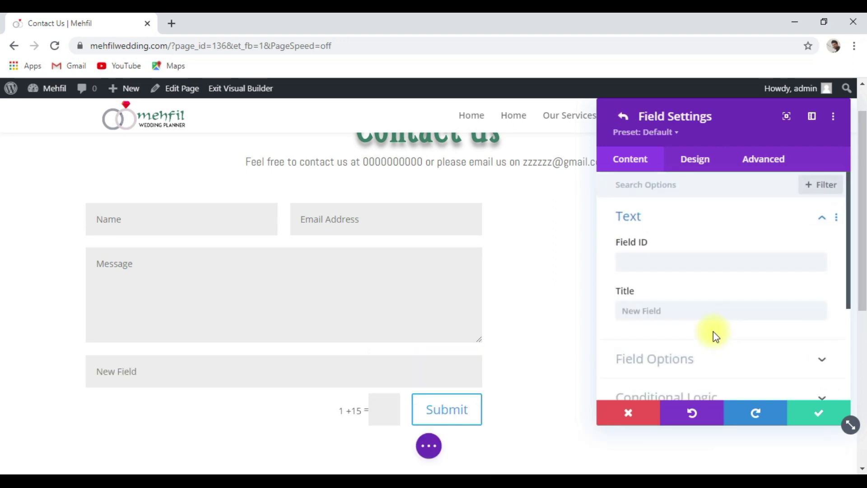
click(692, 316)
text(contact)
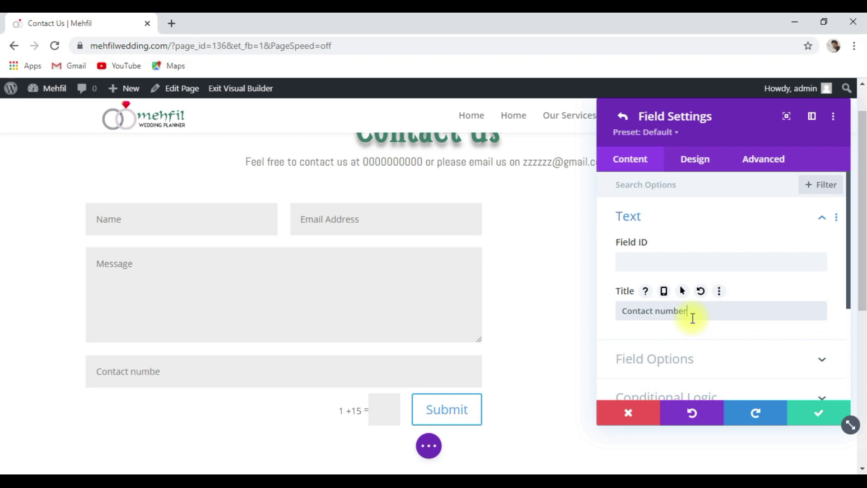
key(ctrl+shift+Left)
key(ctrl+shift+Left)
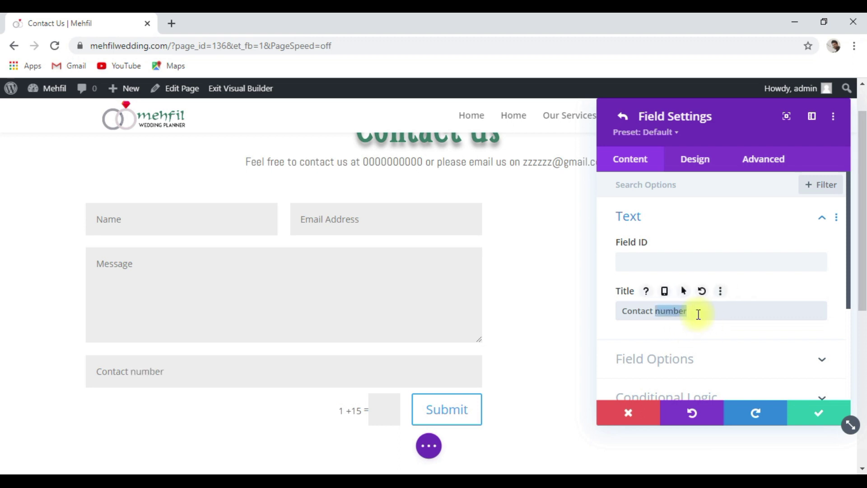
right_click(698, 313)
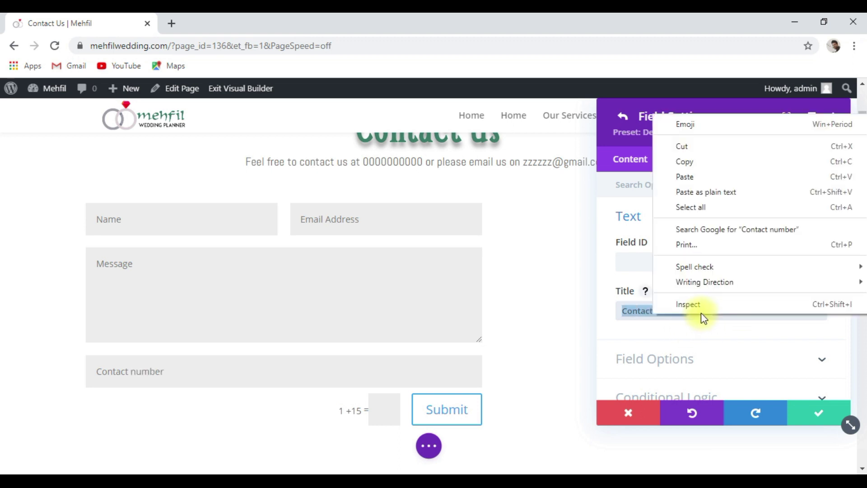
click(706, 162)
right_click(653, 266)
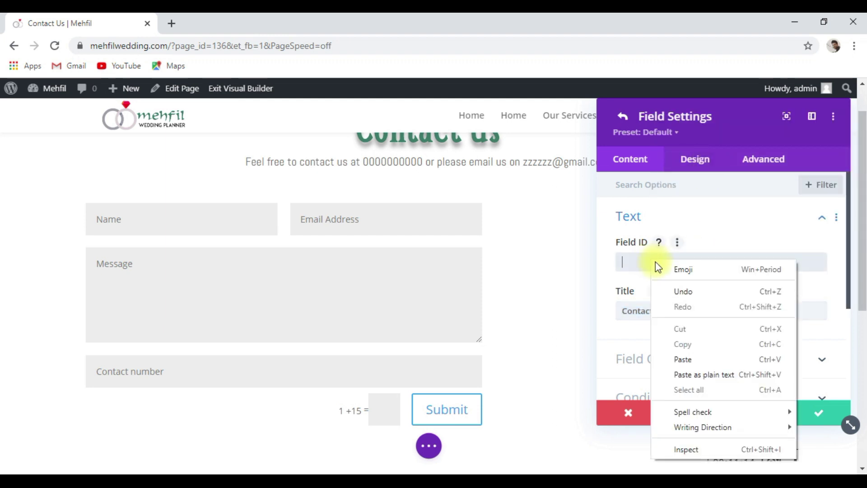
click(700, 360)
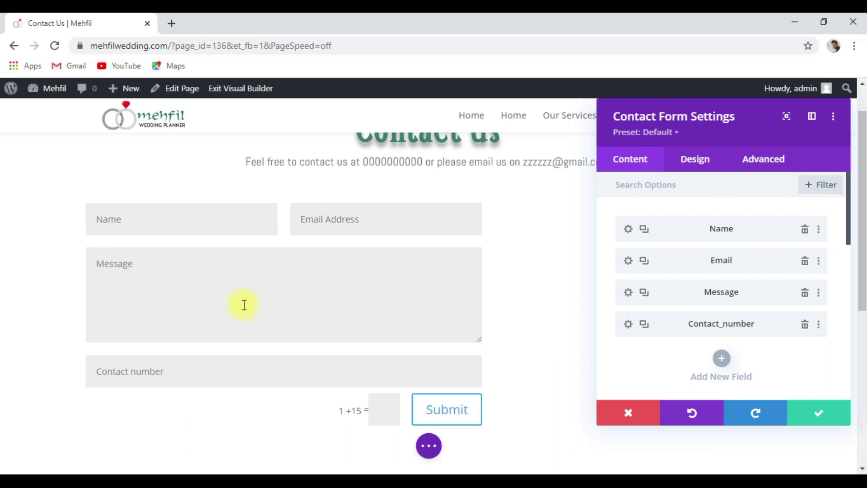
drag(717, 325, 714, 290)
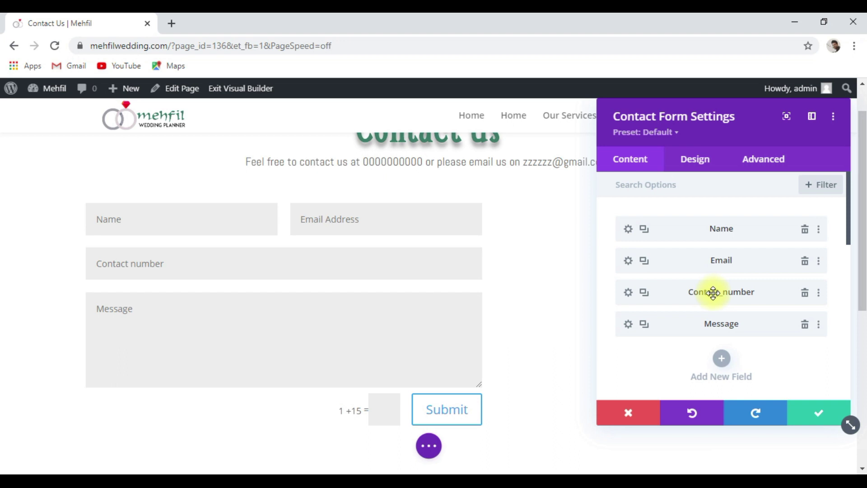
Enter form title 'Schedule A Meeting' and success message 'Thanks, we will contact you soon'.
scroll(767, 326, down, 3)
scroll(722, 332, down, 2)
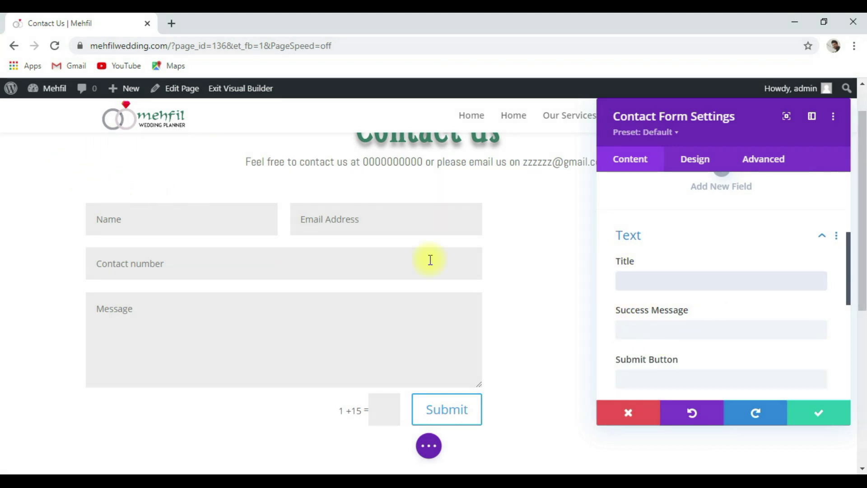
text(schedul)
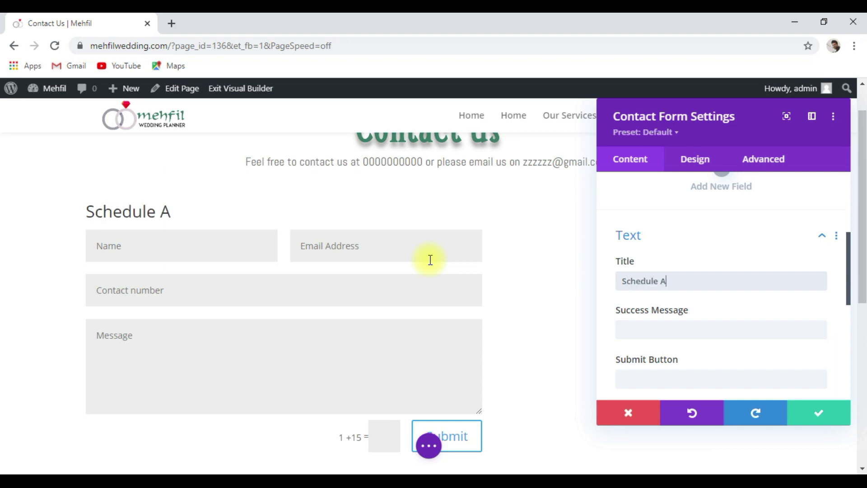
text(e A Meeting)
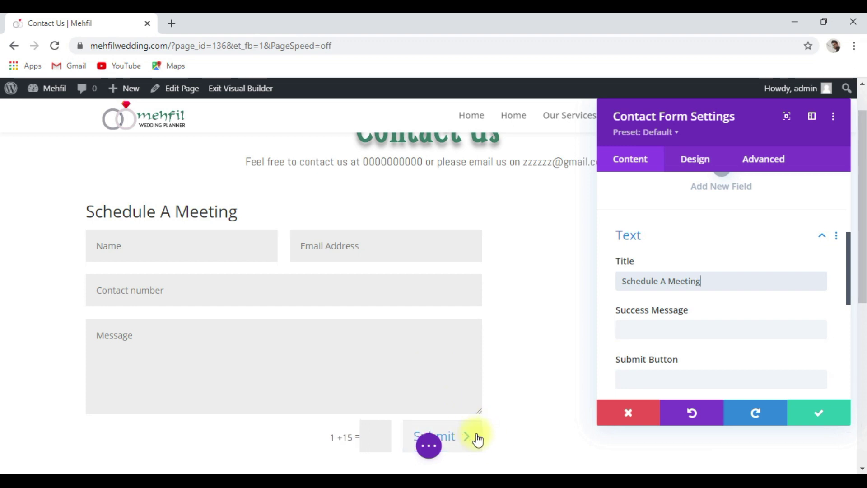
scroll(475, 433, down, 2)
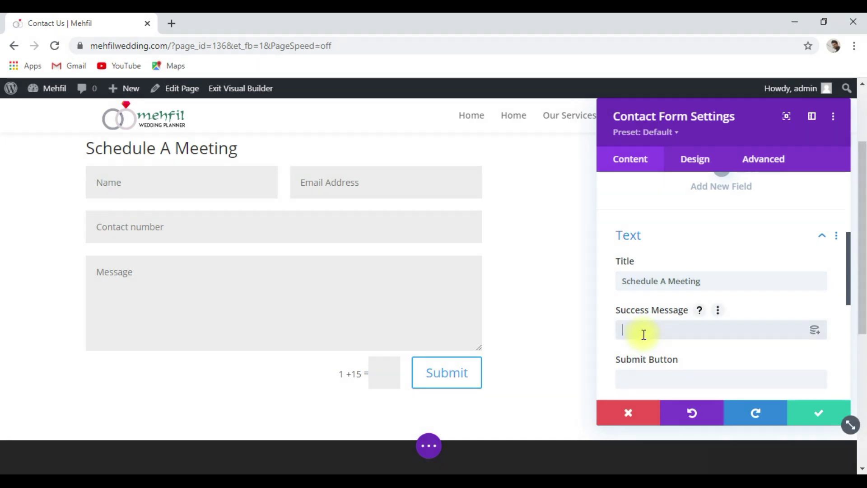
text(hanks, we will contact you soon)
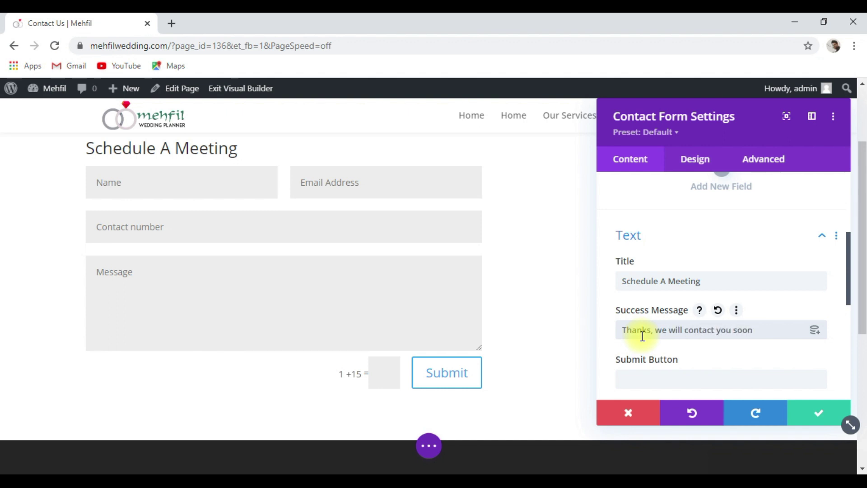
Try 'Request a call' as the Submit button label, then clear it to keep the default.
scroll(643, 335, down, 1)
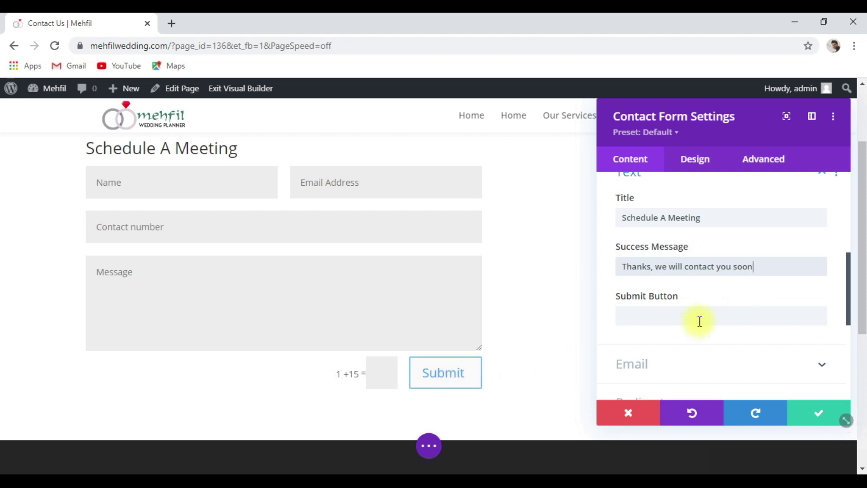
click(628, 316)
text(Requ)
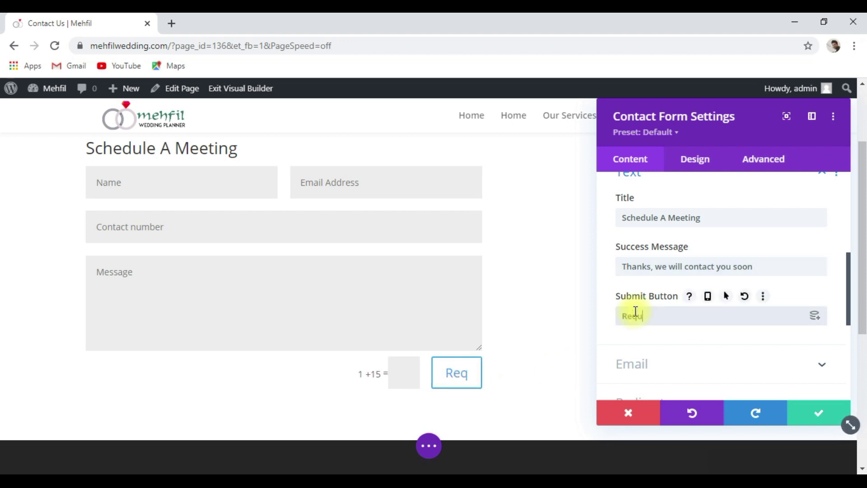
text(est a call)
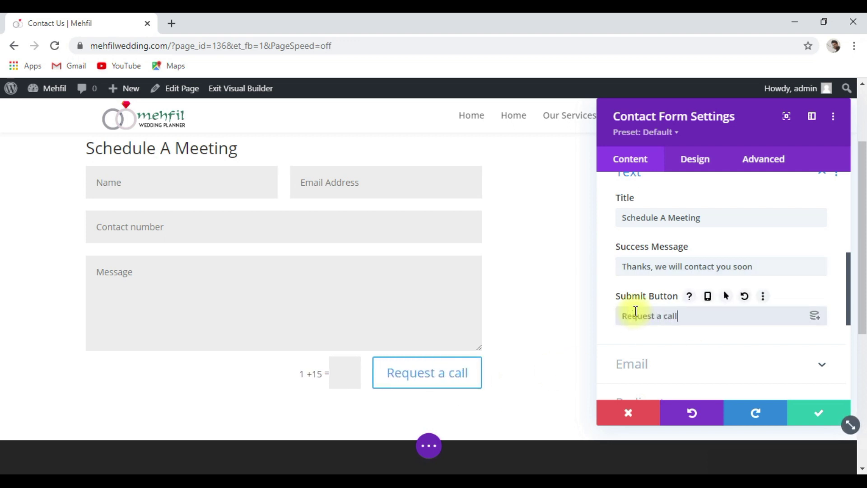
key(BackSpace)
key(BackSpace)
key(BackSpace)
key(BackSpace)
key(BackSpace)
key(BackSpace)
key(BackSpace)
key(BackSpace)
key(BackSpace)
key(BackSpace)
key(BackSpace)
key(BackSpace)
key(BackSpace)
key(BackSpace)
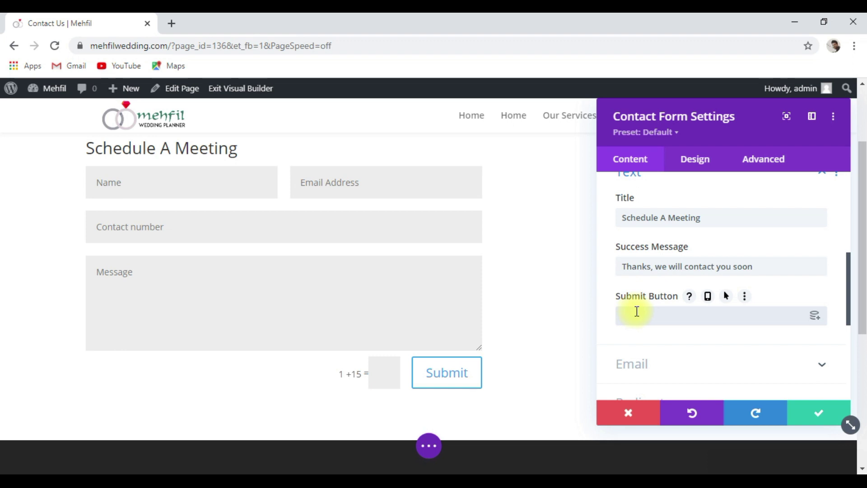
scroll(636, 311, down, 1)
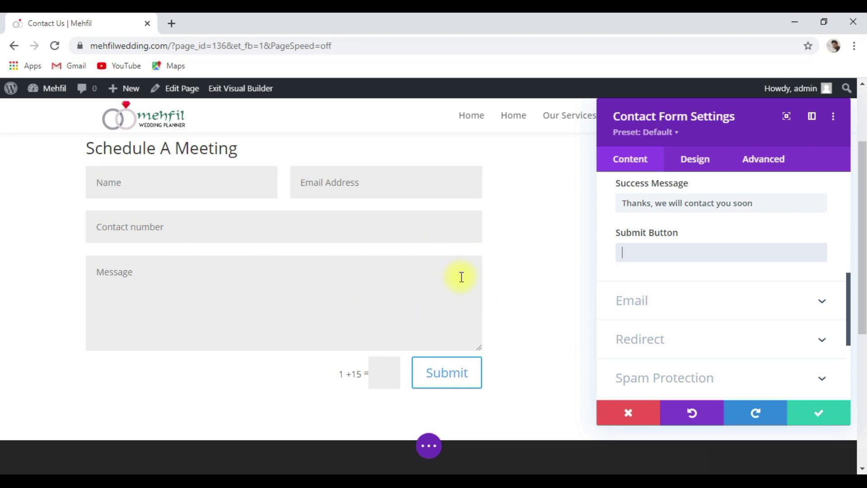
Enter the recipient email address for form submissions in the Email settings.
click(656, 308)
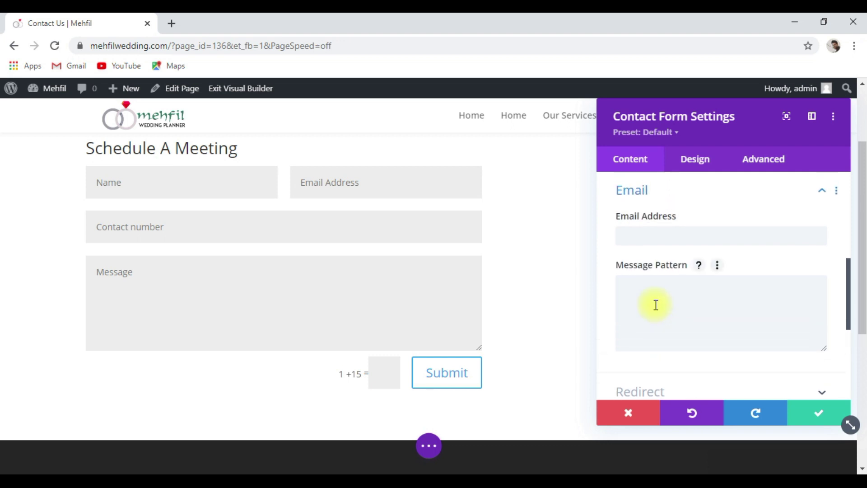
click(645, 235)
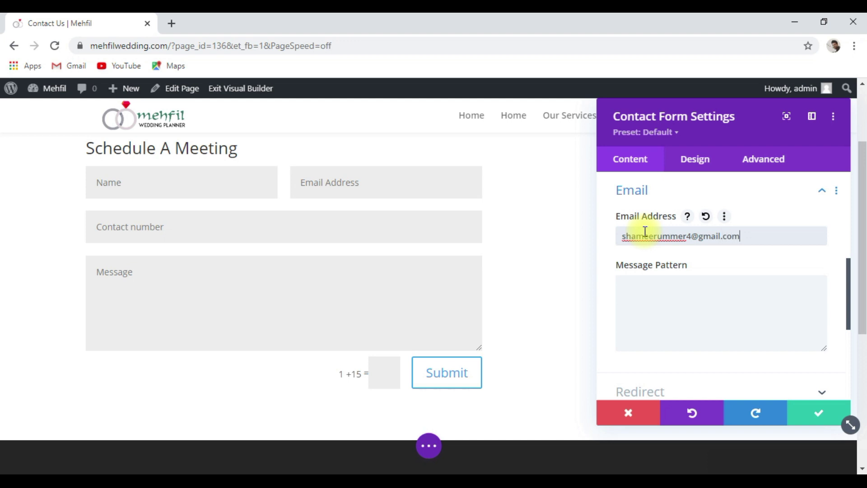
scroll(735, 299, down, 5)
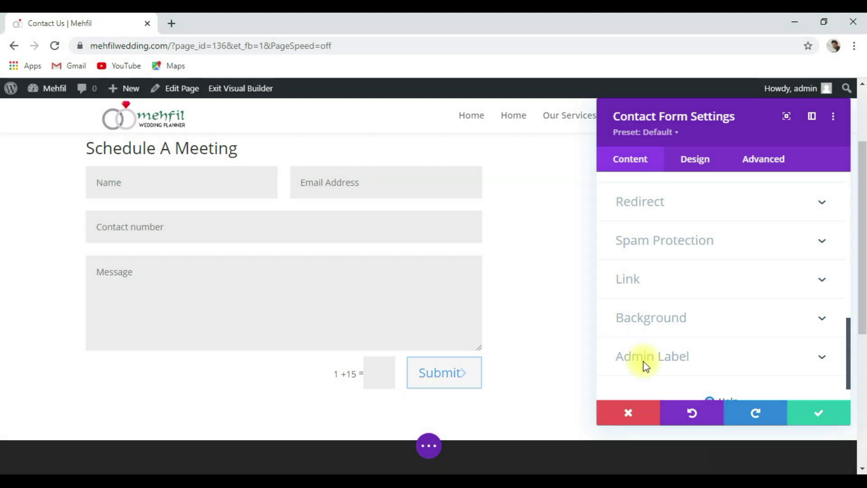
Switch Use Basic Captcha to NO under Spam Protection.
click(787, 253)
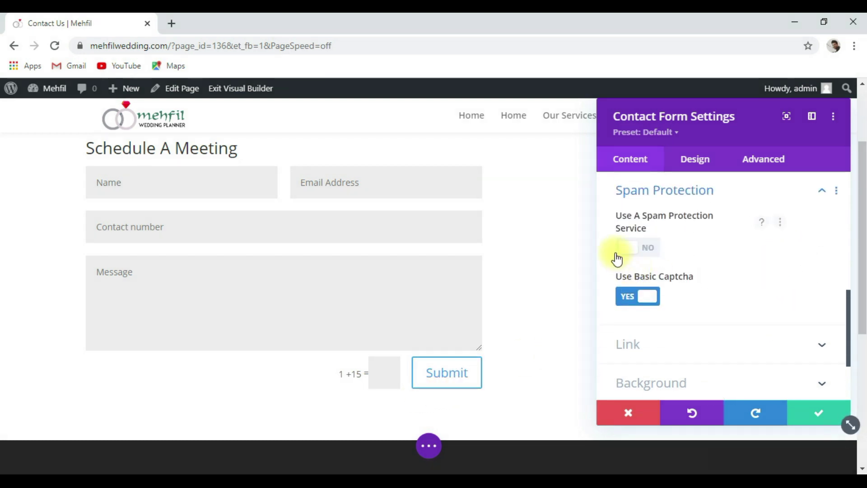
click(628, 305)
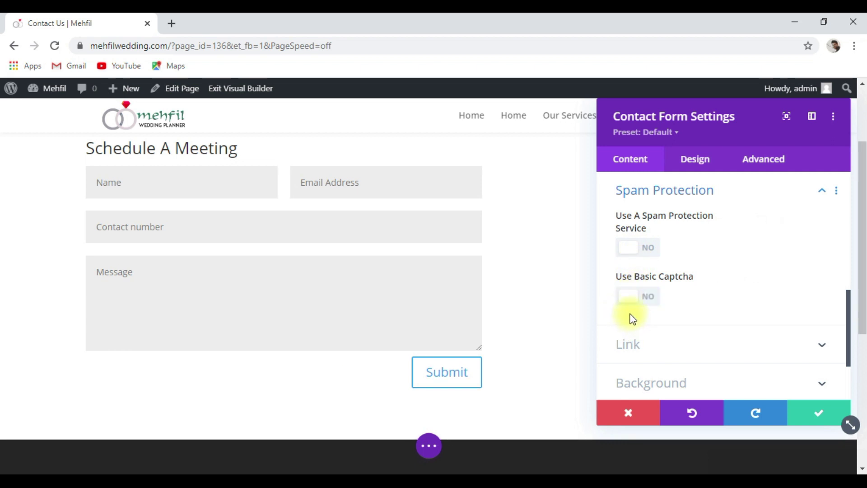
scroll(632, 313, down, 1)
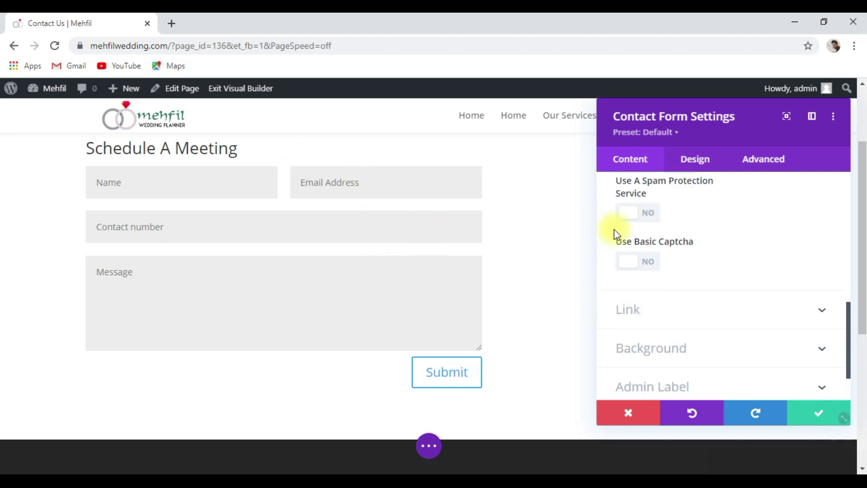
scroll(613, 235, up, 2)
click(706, 168)
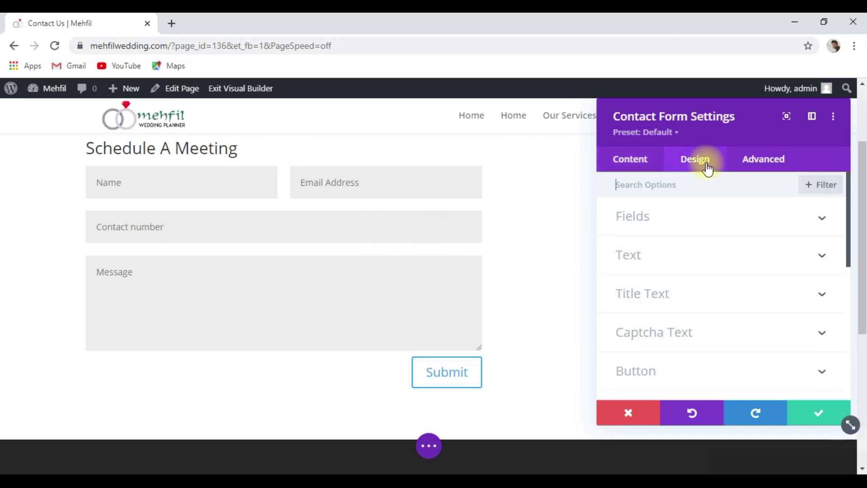
click(745, 220)
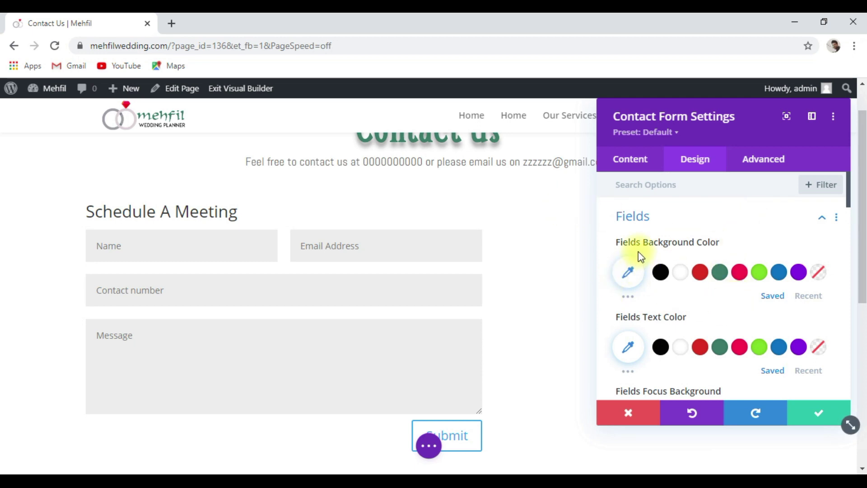
click(753, 277)
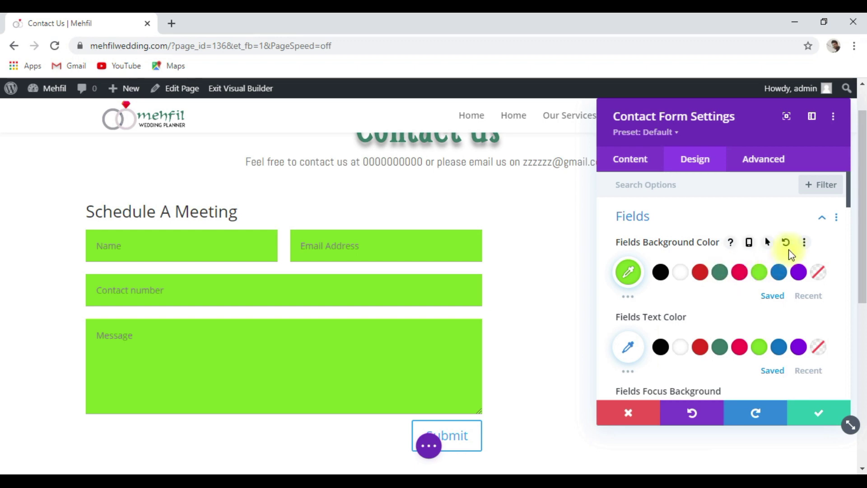
click(785, 248)
scroll(704, 298, down, 2)
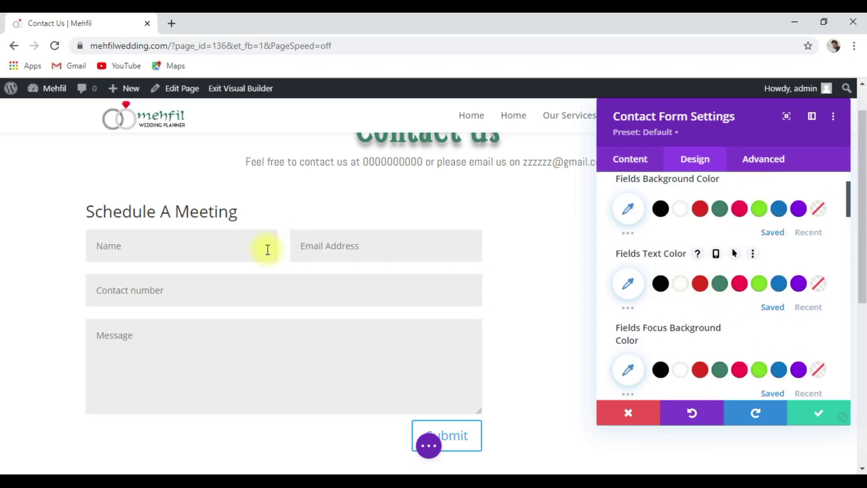
click(740, 284)
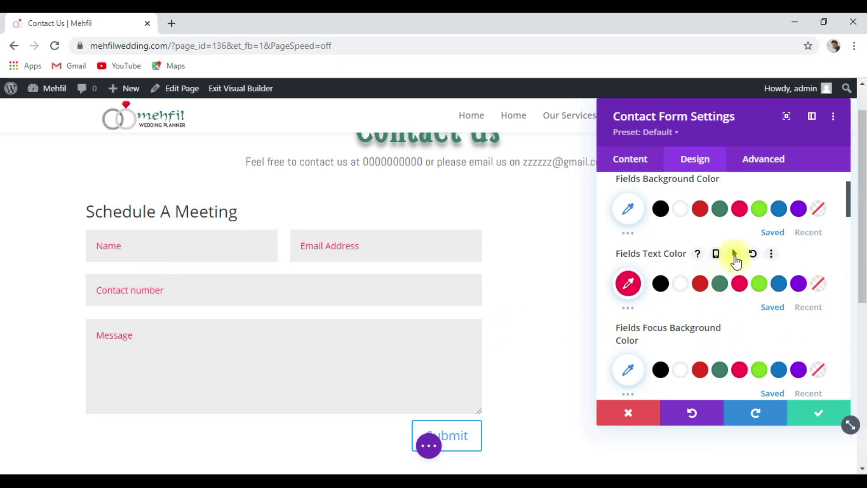
click(751, 254)
scroll(708, 315, down, 1)
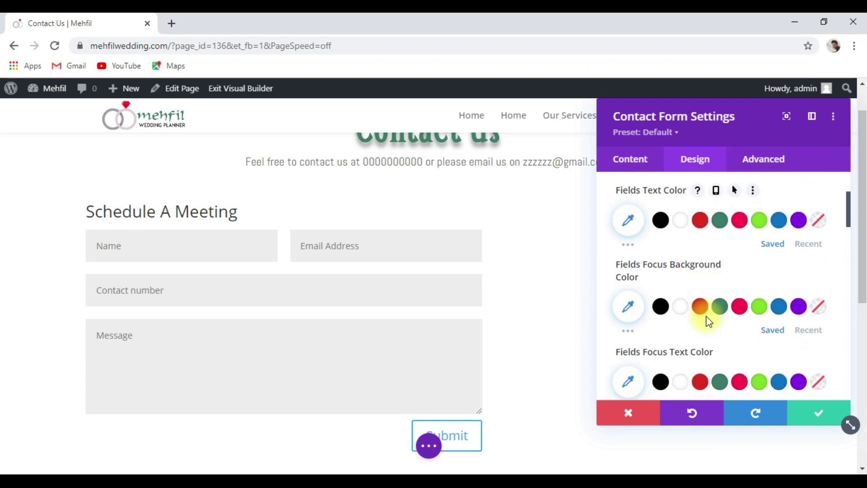
click(758, 310)
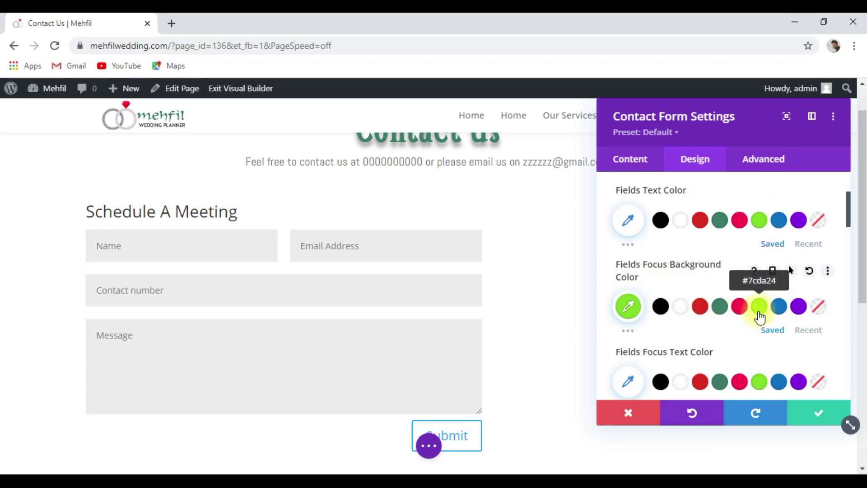
click(195, 252)
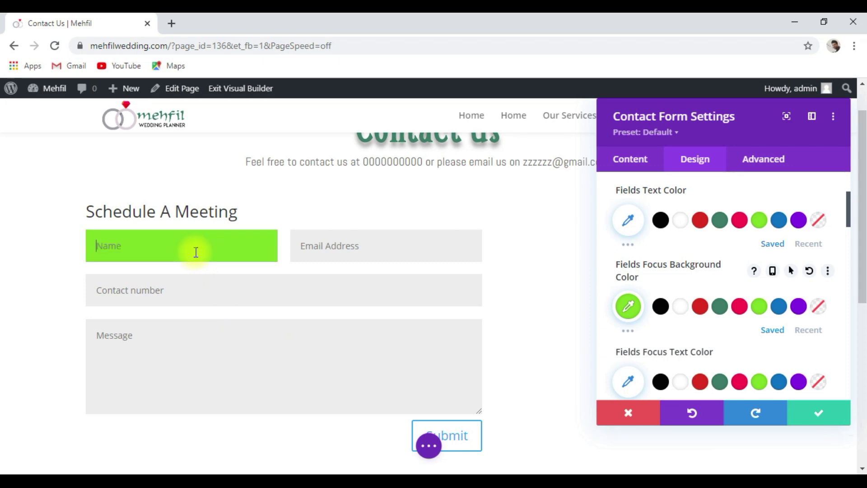
click(374, 259)
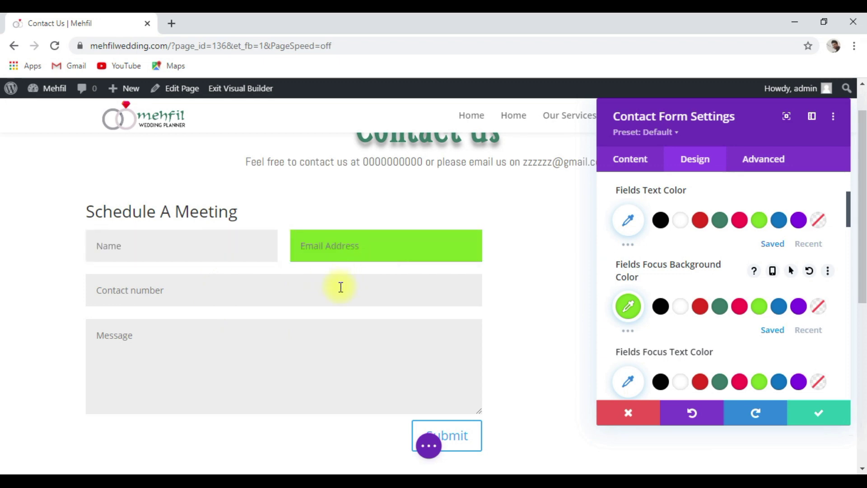
click(339, 286)
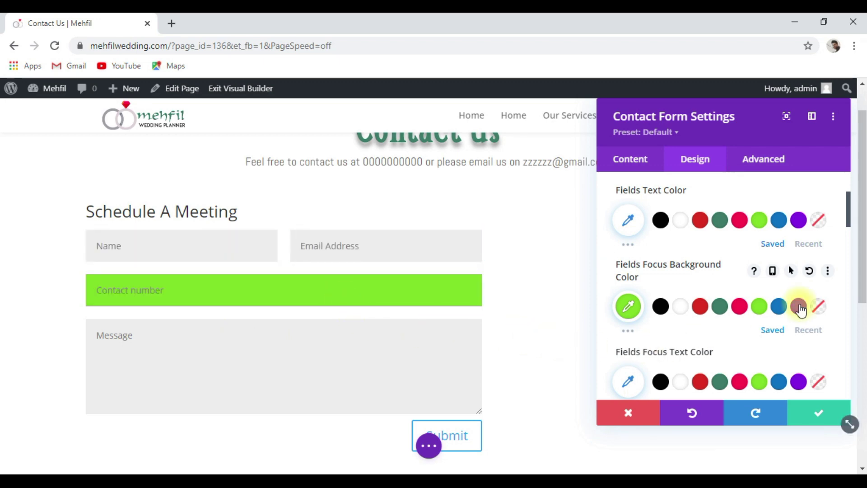
click(809, 270)
scroll(720, 349, down, 1)
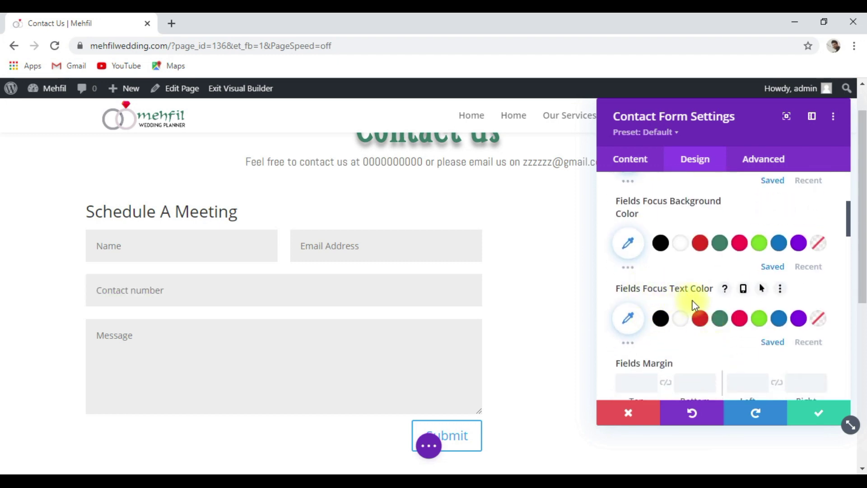
click(739, 320)
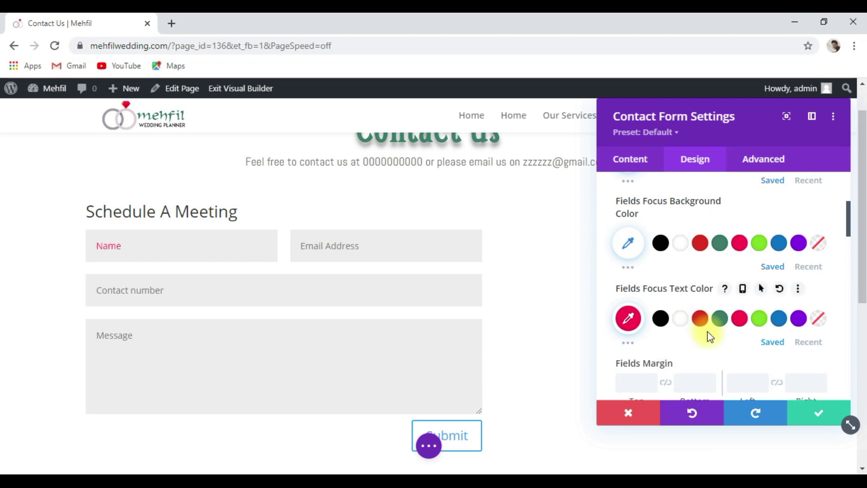
click(781, 292)
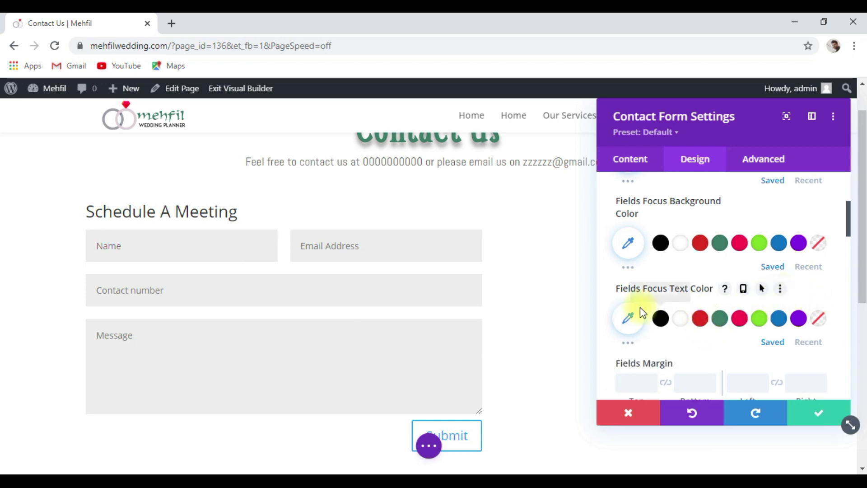
scroll(722, 299, down, 5)
scroll(720, 306, down, 8)
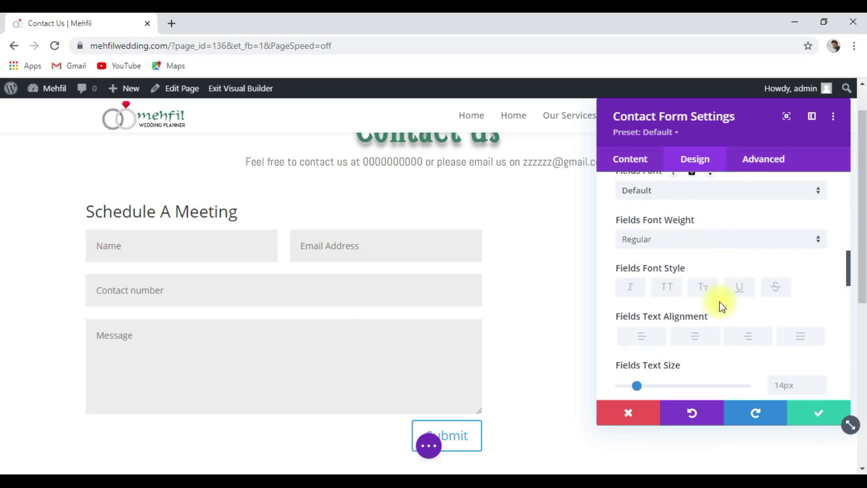
scroll(658, 284, down, 3)
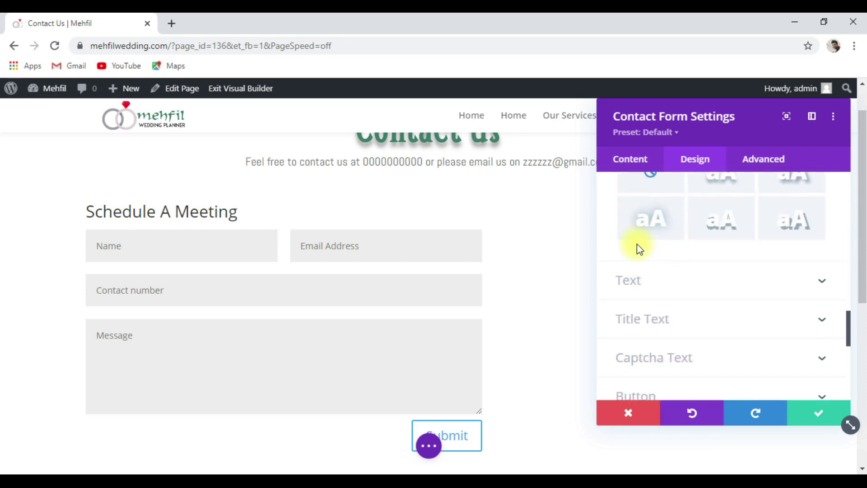
click(662, 284)
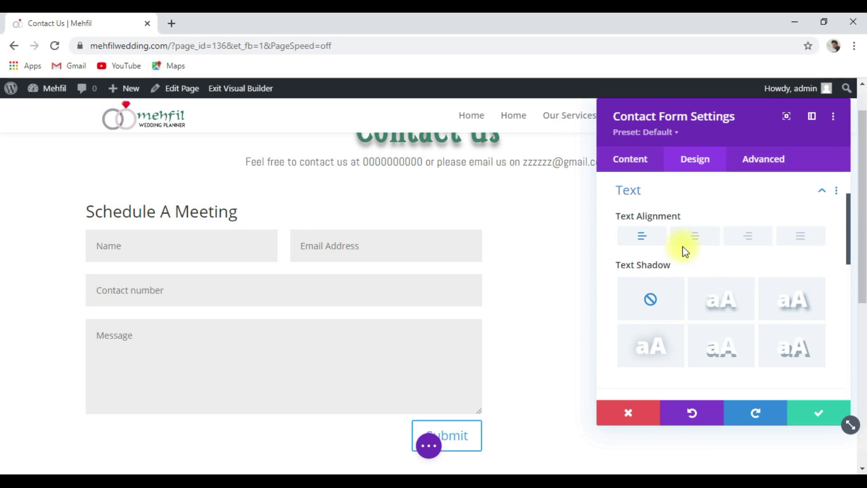
click(699, 238)
click(638, 243)
scroll(641, 253, down, 5)
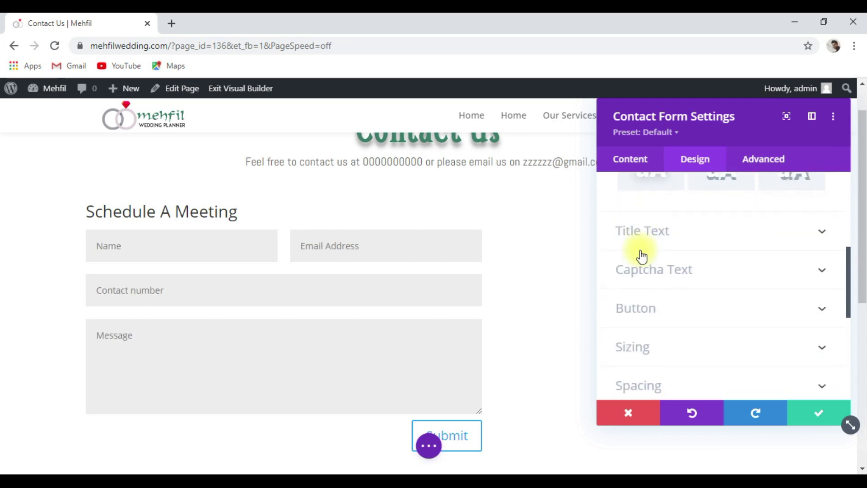
Style the form title in Smythe font, bold weight, with centred alignment.
click(743, 232)
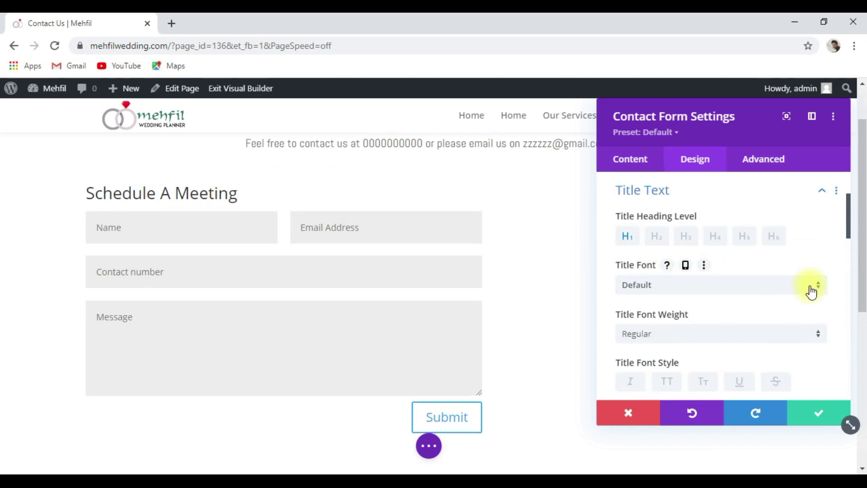
click(811, 287)
click(682, 248)
scroll(723, 292, down, 2)
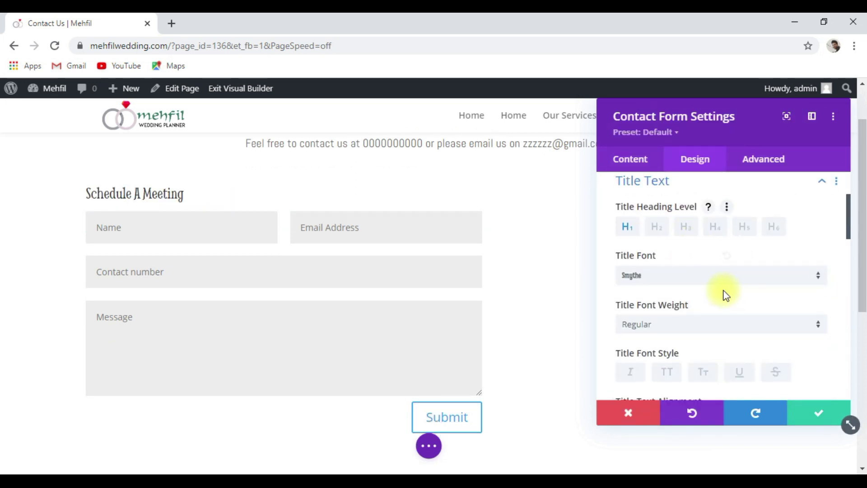
click(817, 274)
click(745, 305)
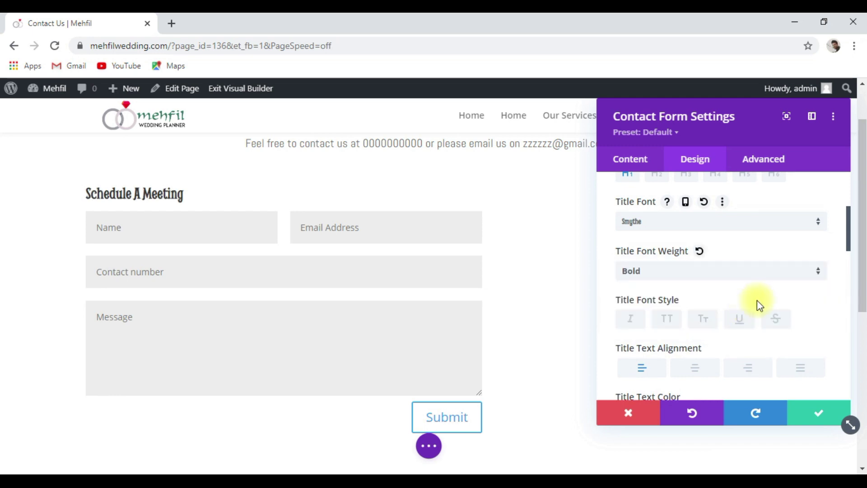
scroll(792, 294, down, 2)
click(699, 308)
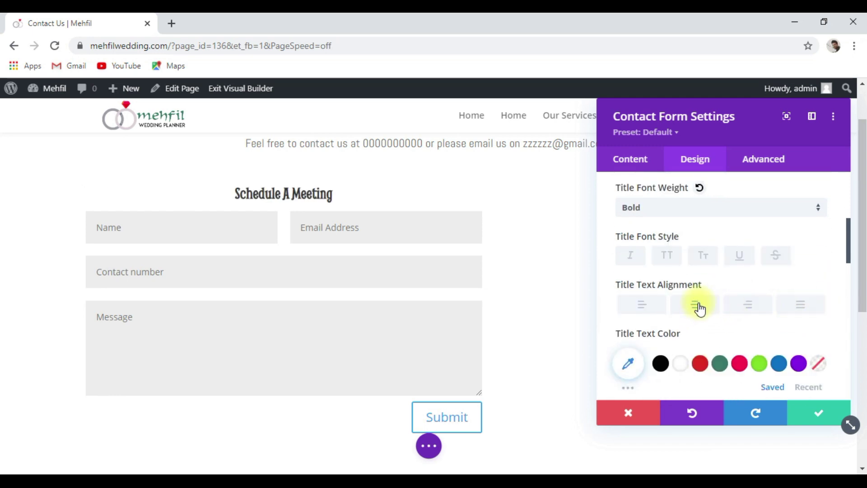
Colour the title dark green at 35px text size, then expand the Border options.
scroll(704, 307, down, 2)
click(719, 302)
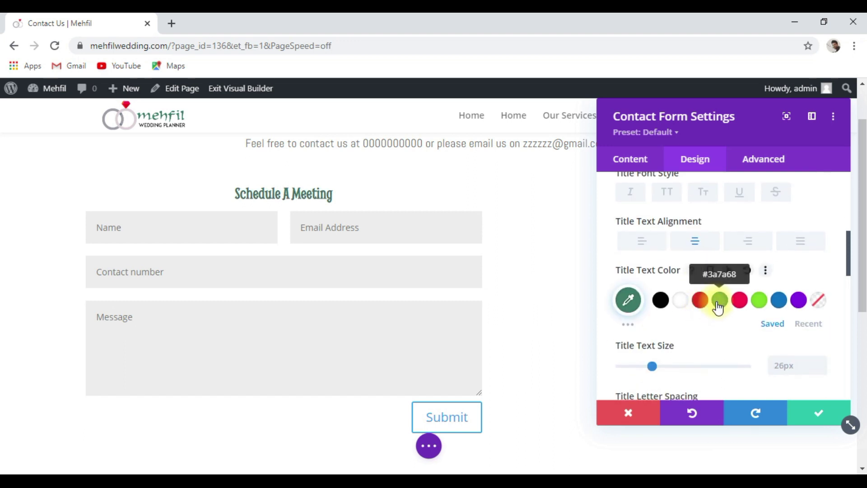
scroll(740, 319, down, 1)
click(783, 303)
text(35)
scroll(781, 312, down, 2)
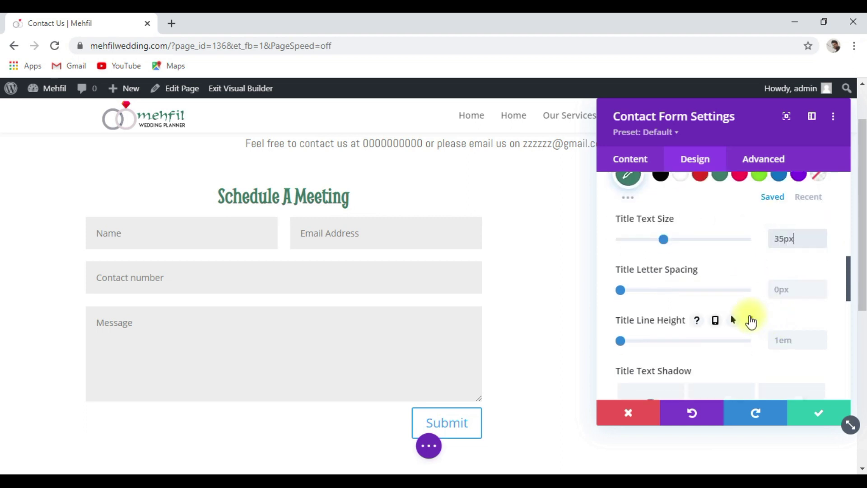
scroll(731, 311, down, 2)
scroll(742, 298, down, 3)
scroll(749, 285, down, 3)
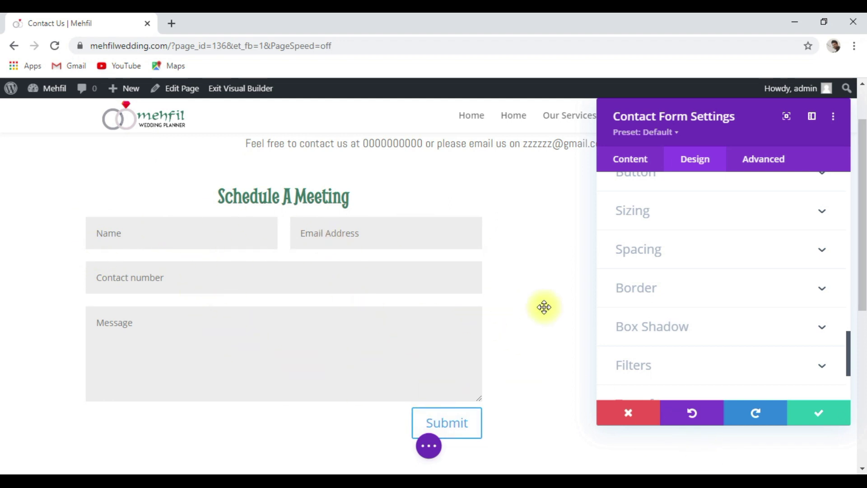
click(819, 290)
Set Inputs Border Width to 2px and Inputs Border Color to dark green #3a7a68.
scroll(723, 290, down, 5)
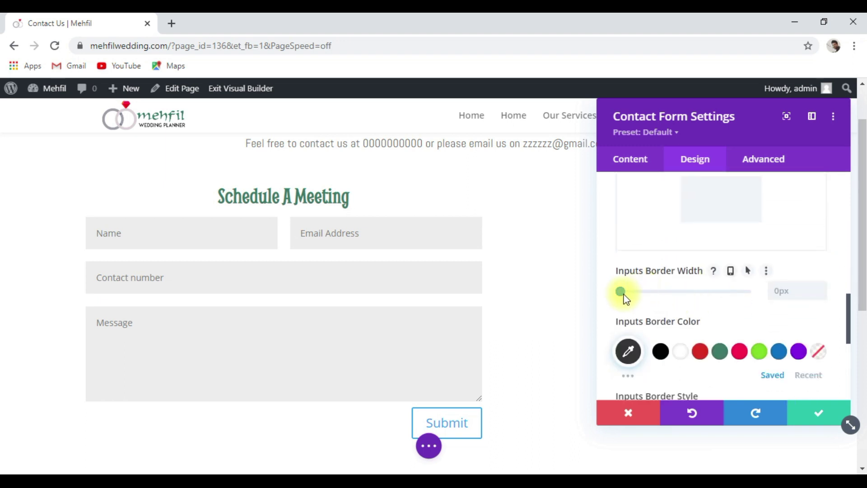
drag(623, 295, 625, 297)
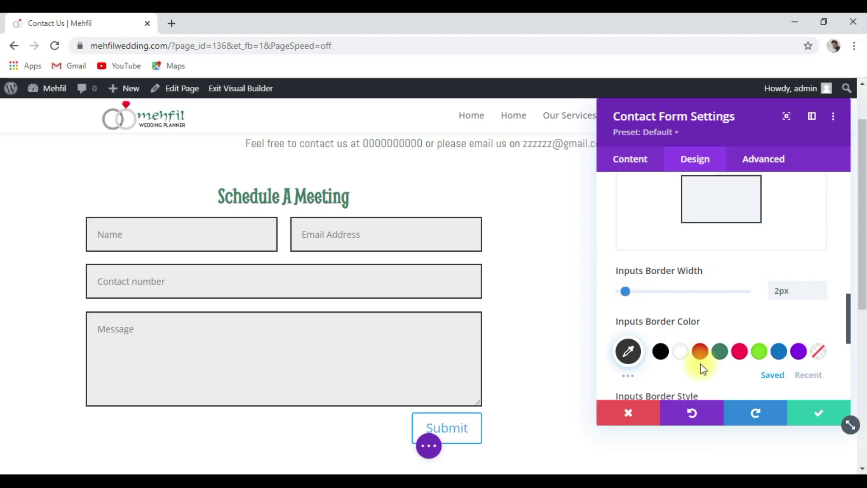
click(719, 353)
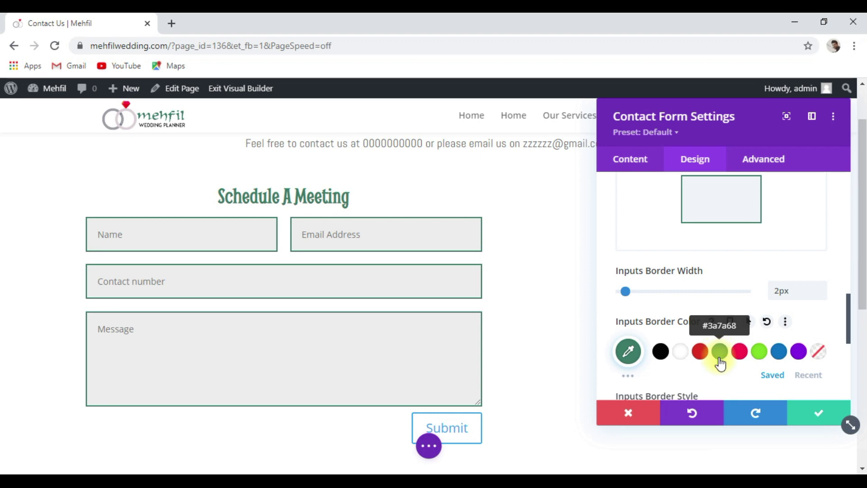
scroll(307, 273, down, 1)
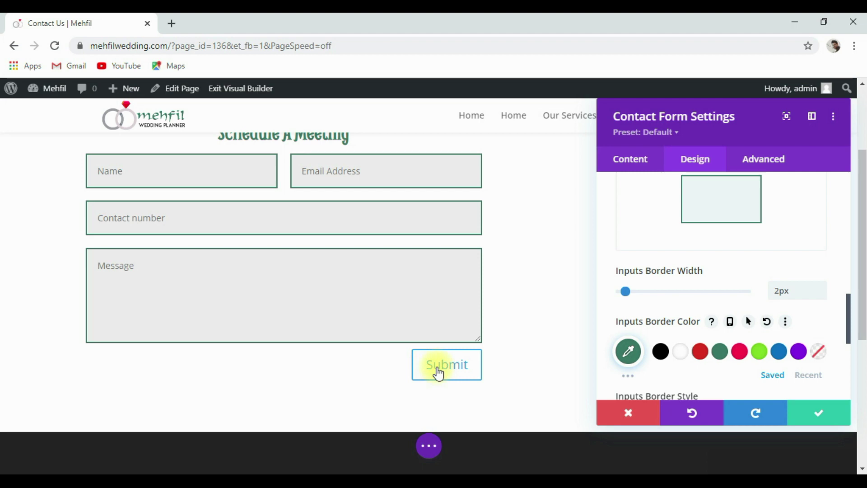
scroll(684, 317, down, 2)
scroll(683, 314, up, 5)
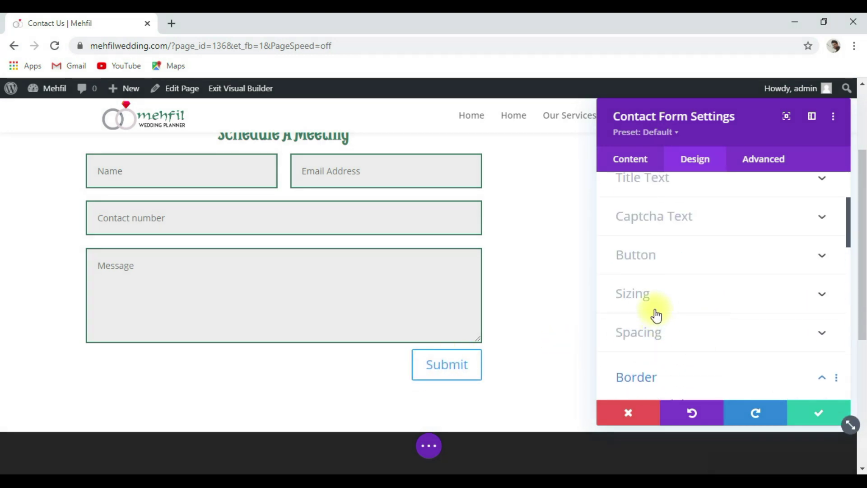
Turn on custom styles for the Submit button, keeping its text size at 20px.
click(682, 272)
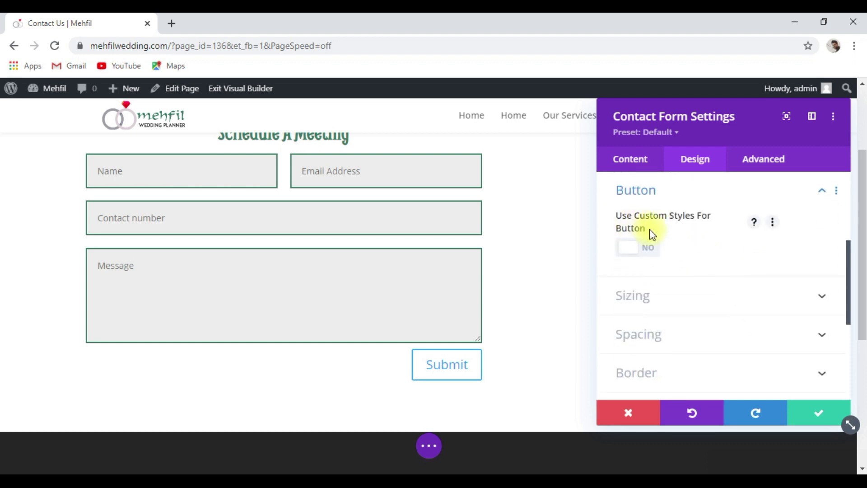
click(653, 252)
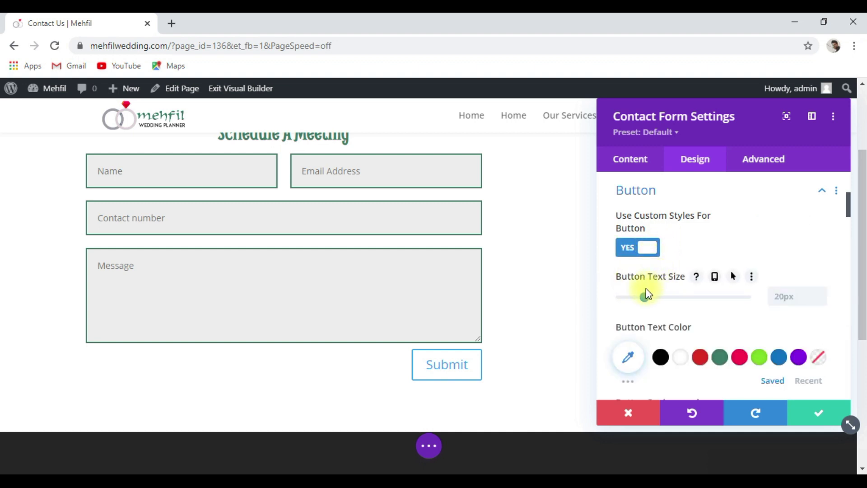
drag(643, 296, 679, 296)
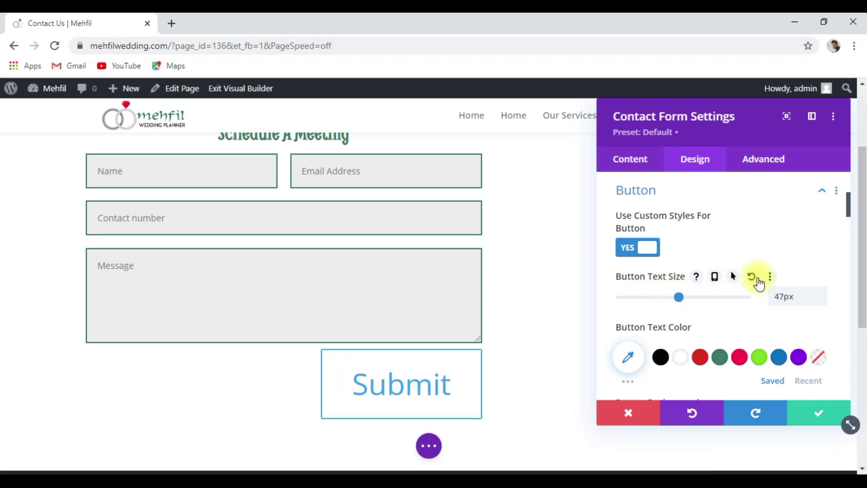
click(750, 277)
scroll(700, 278, down, 2)
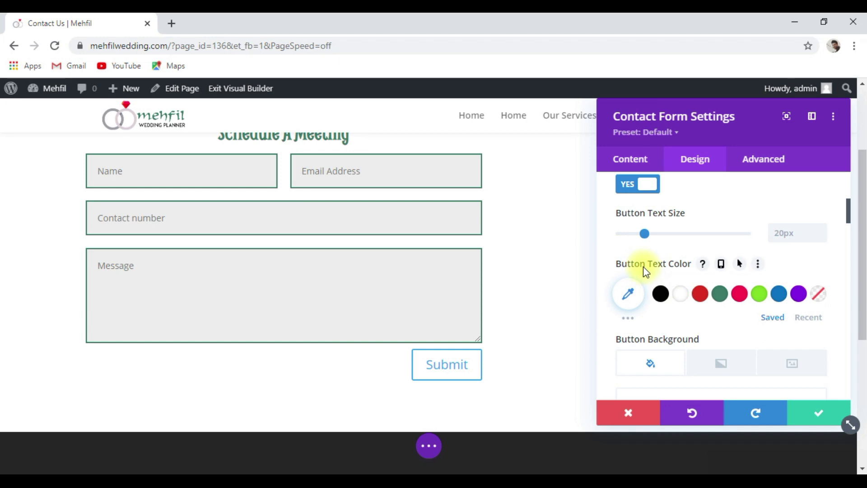
Give the Submit button white text and a pink #ff0a4f background.
click(682, 302)
scroll(683, 303, down, 1)
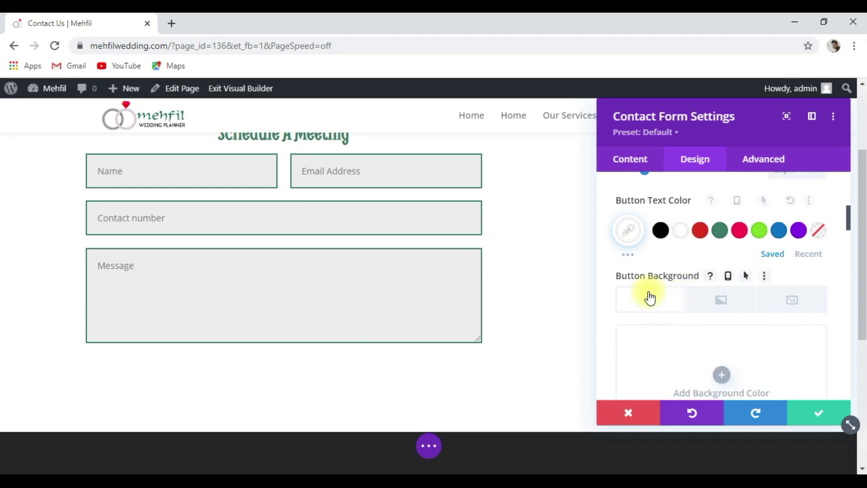
scroll(657, 293, down, 2)
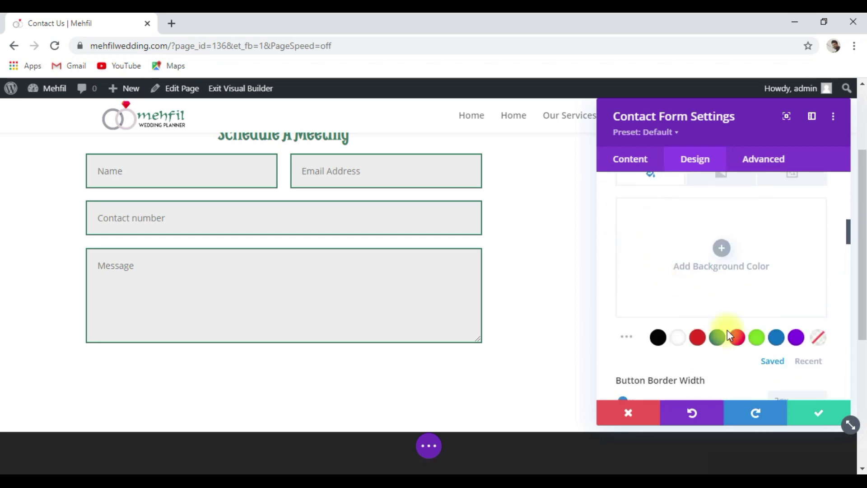
click(737, 338)
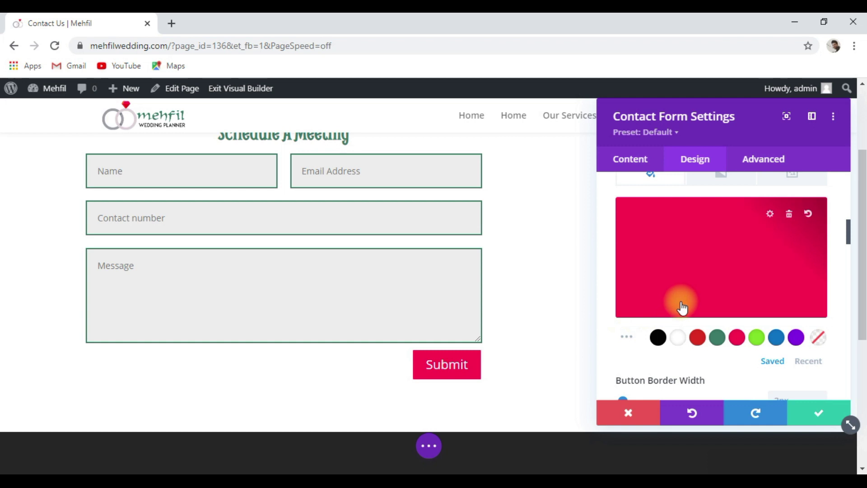
scroll(680, 310, down, 2)
scroll(670, 294, down, 1)
scroll(671, 299, down, 1)
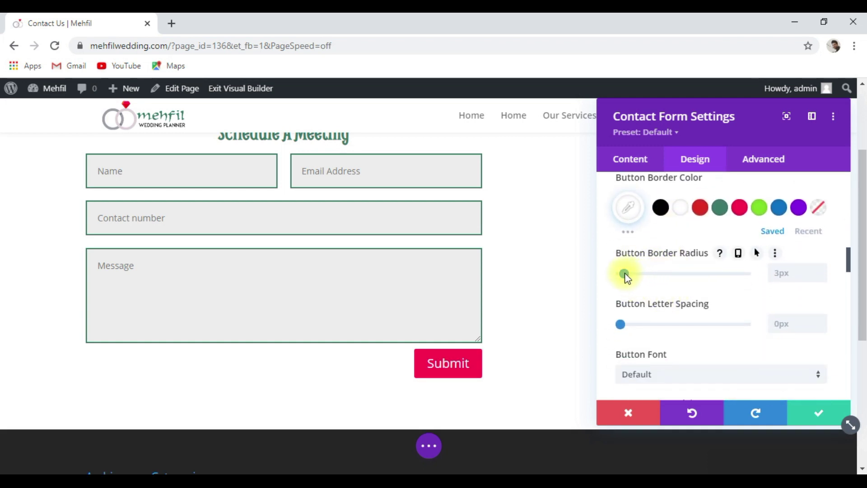
Round the Submit button corners to 25px and adjust its letter spacing.
drag(649, 280, 653, 281)
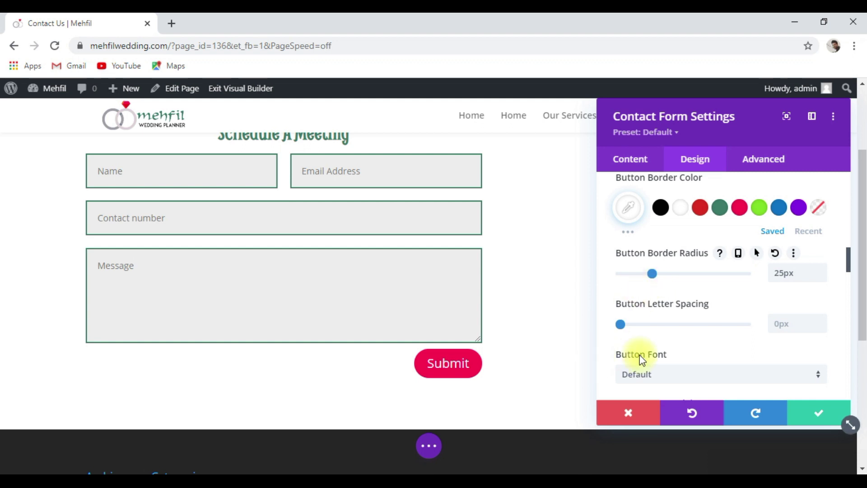
drag(648, 326, 614, 326)
scroll(661, 327, down, 2)
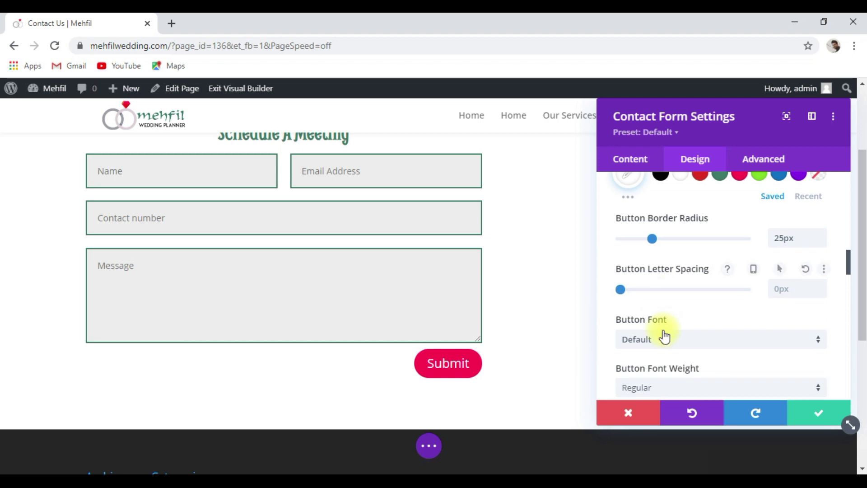
scroll(663, 323, down, 4)
scroll(688, 307, down, 4)
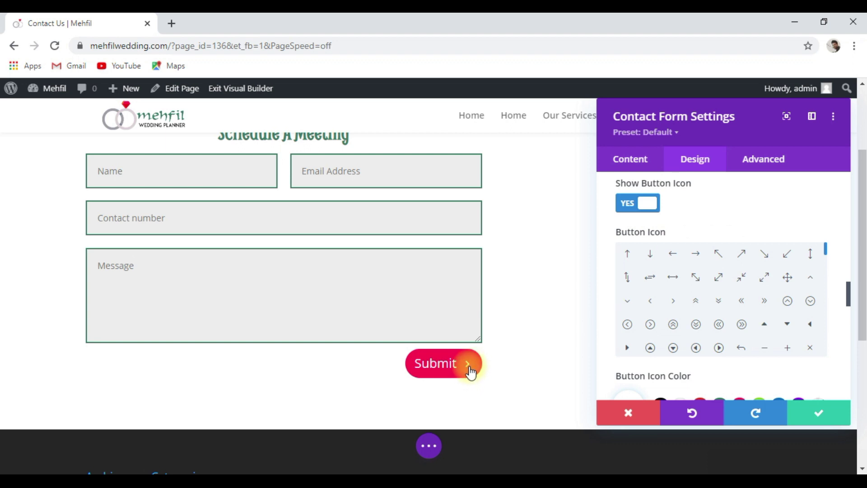
Add a circled play icon to the Submit button, shown only on hover.
click(718, 348)
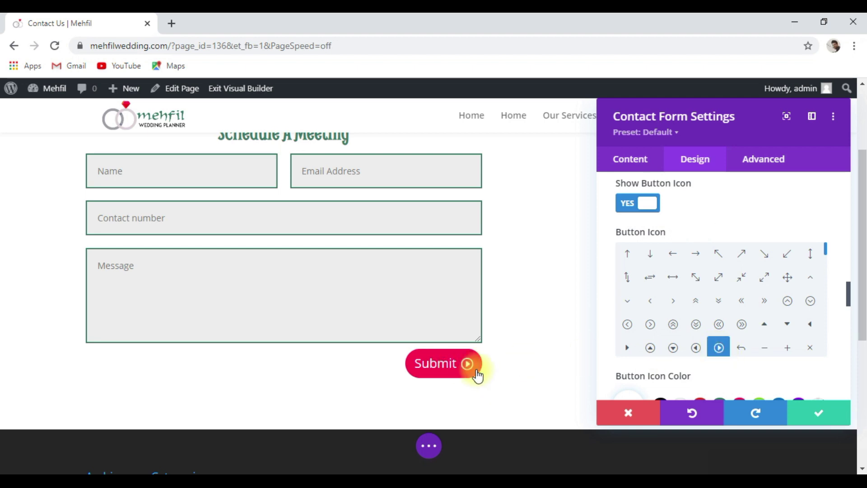
scroll(677, 339, down, 5)
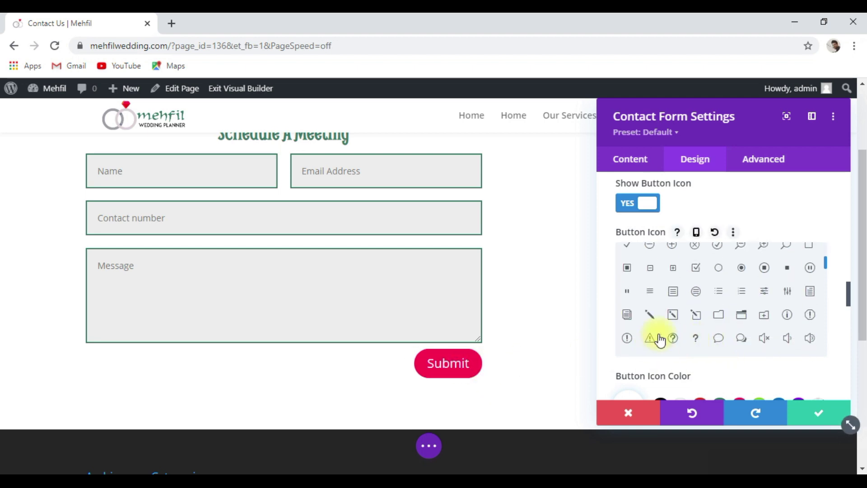
scroll(767, 325, down, 3)
scroll(845, 320, down, 3)
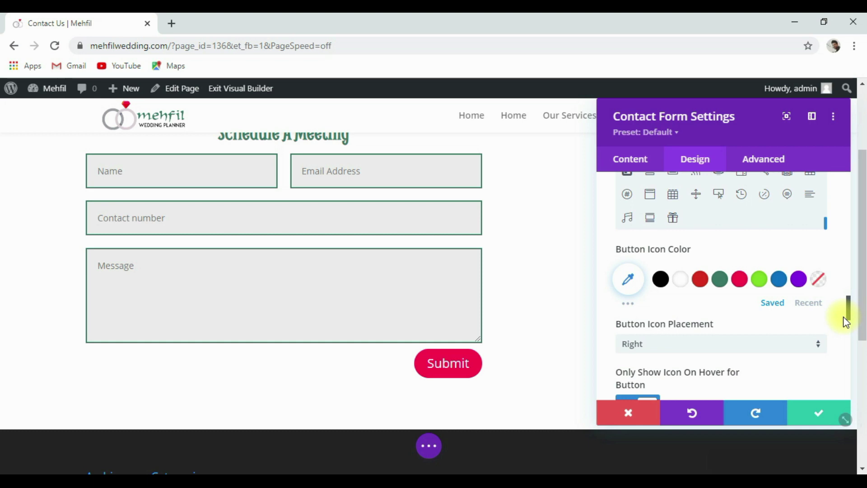
scroll(845, 322, down, 3)
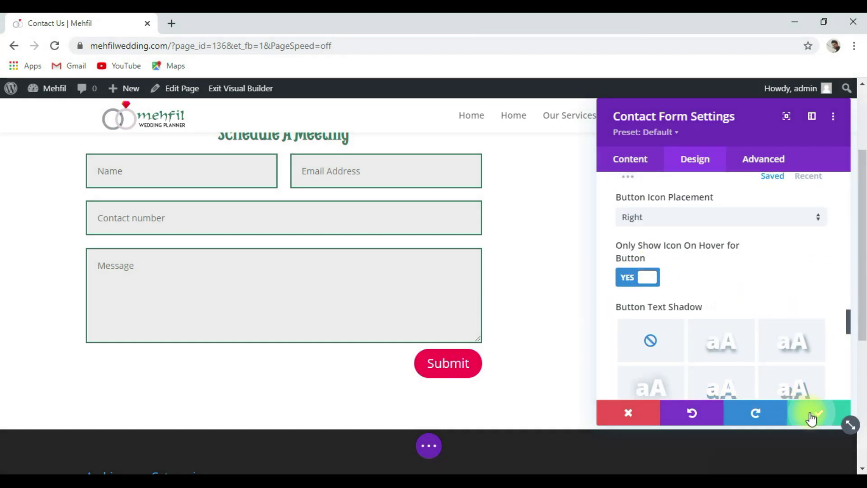
Save the form settings and switch the Schedule A Meeting row to a single column.
click(812, 417)
scroll(637, 341, up, 1)
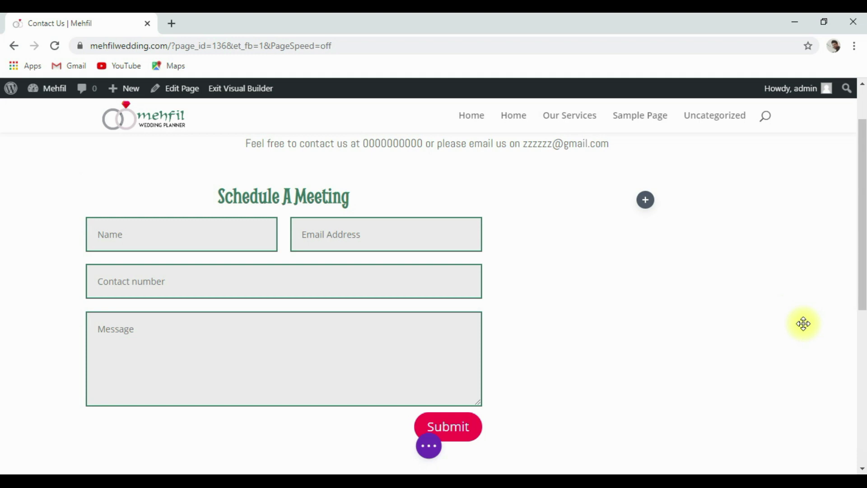
click(153, 179)
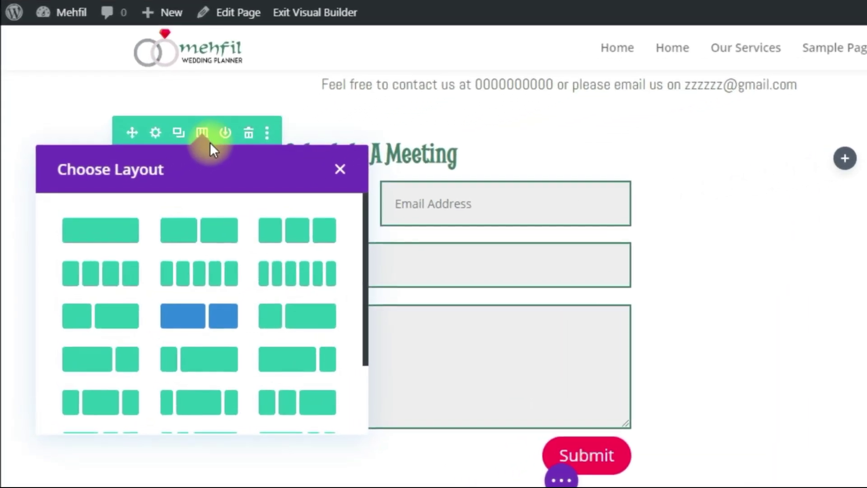
click(128, 245)
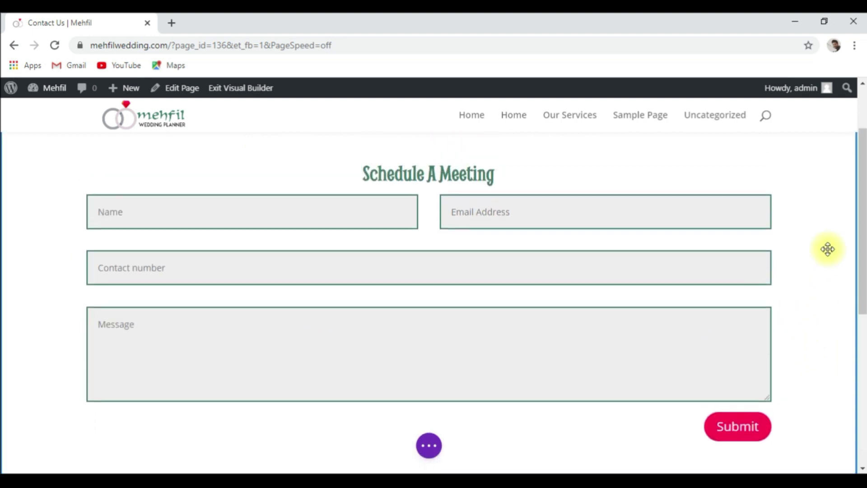
scroll(761, 230, down, 3)
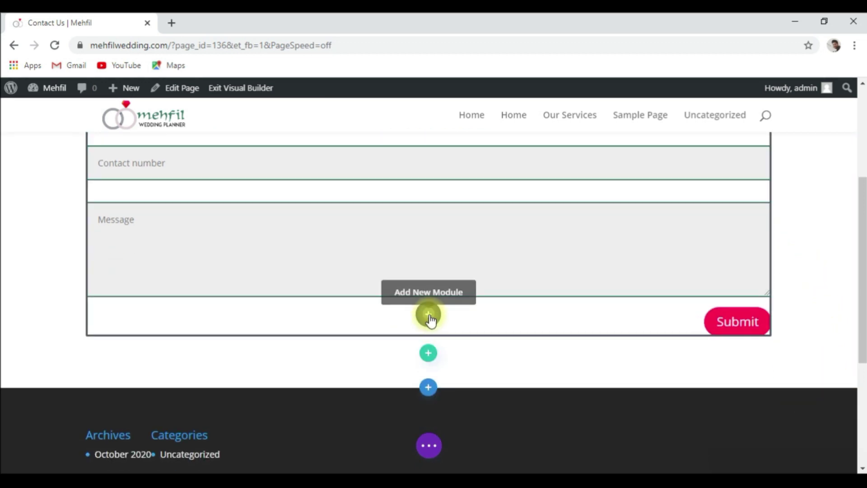
Add a Social Media Follow module below the form and remove its Twitter network.
click(428, 315)
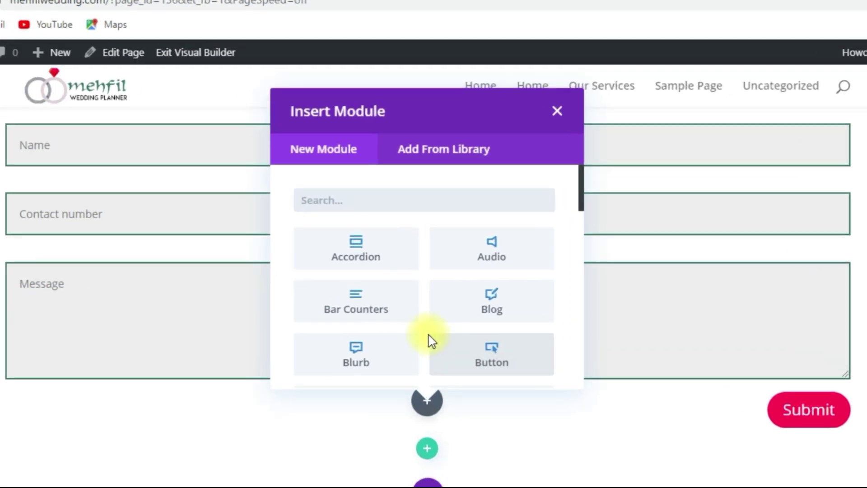
text(soc)
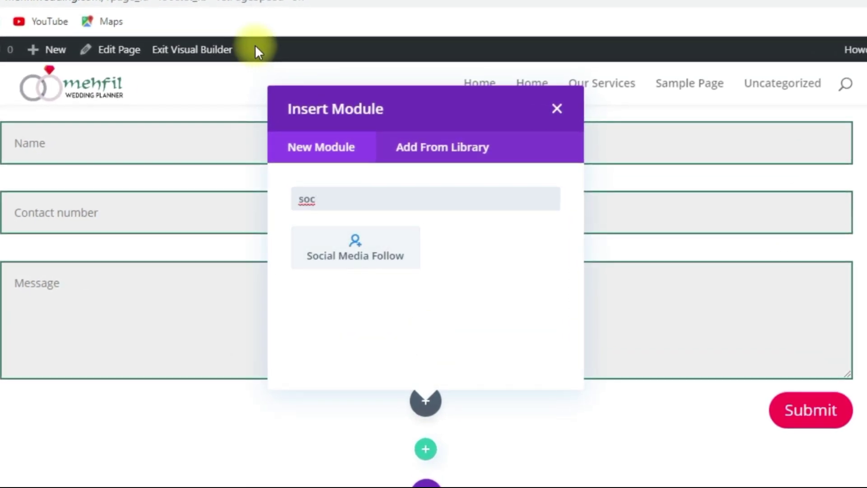
click(367, 251)
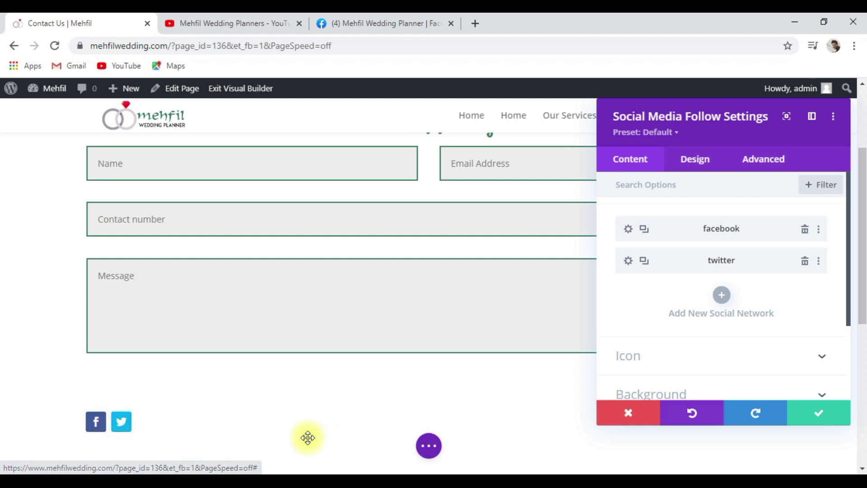
click(803, 264)
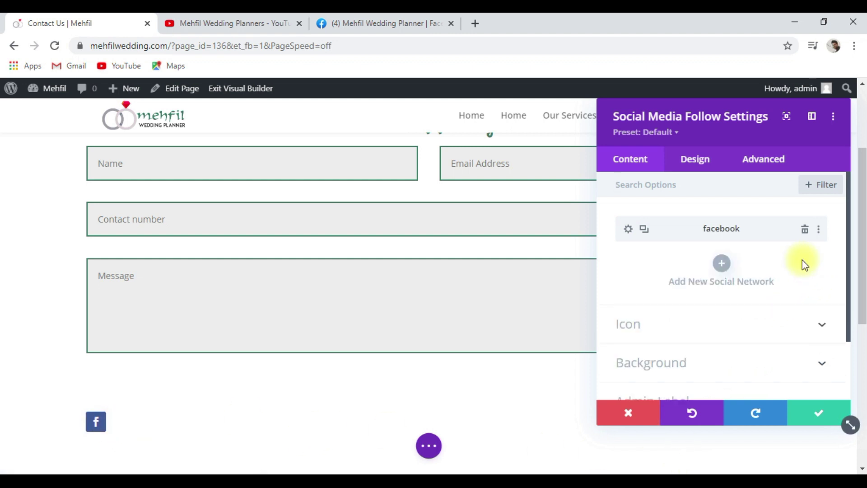
Add Instagram, YouTube and LinkedIn networks to the follow icons.
click(725, 264)
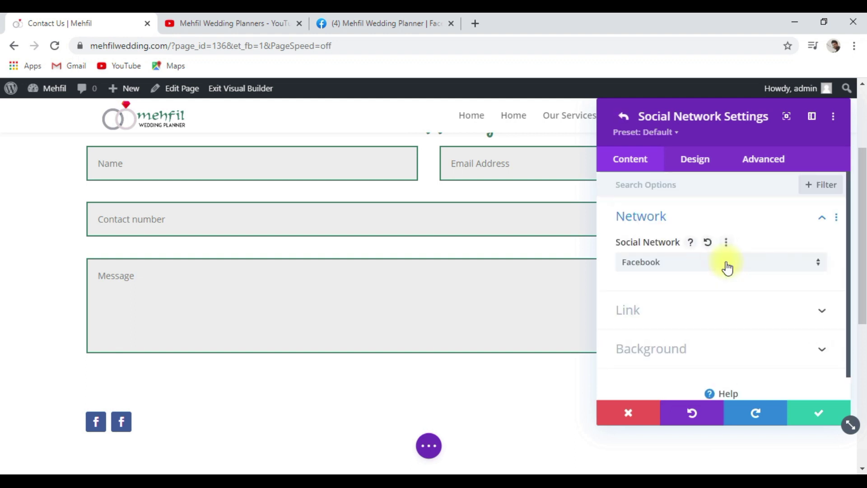
click(800, 270)
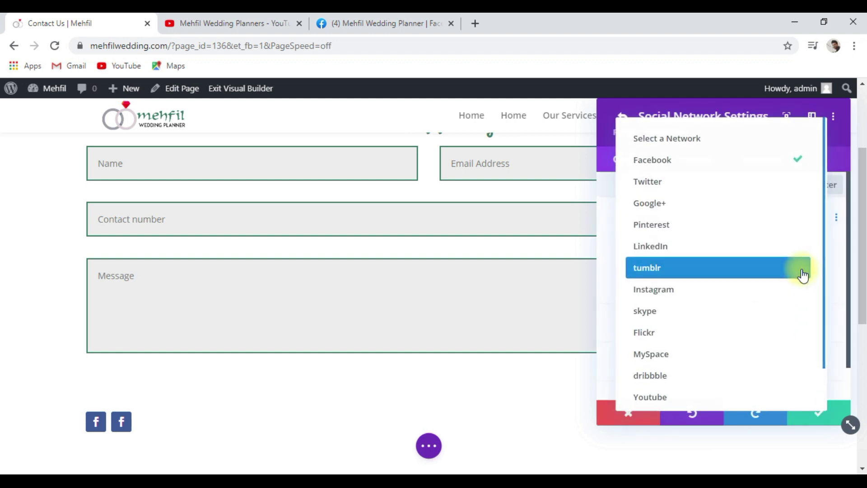
click(713, 303)
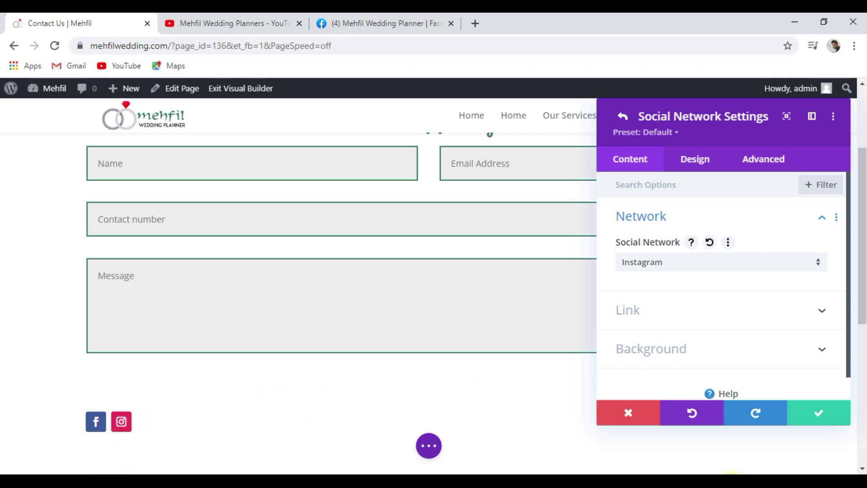
click(808, 416)
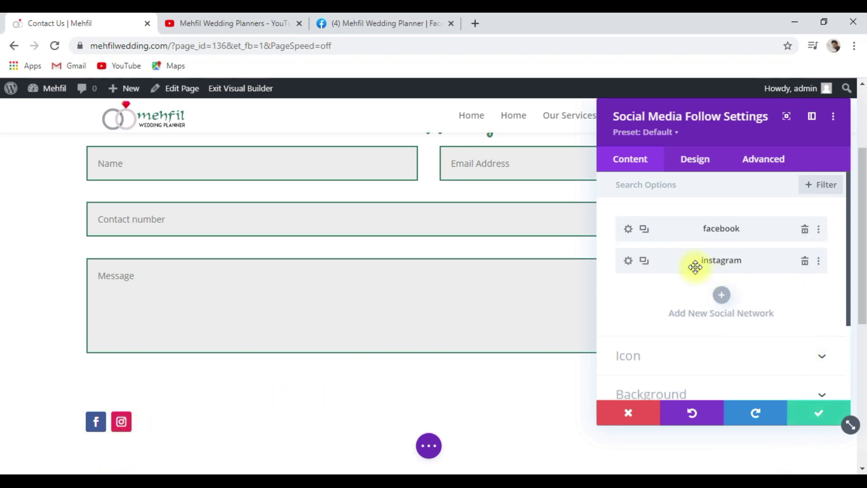
click(723, 296)
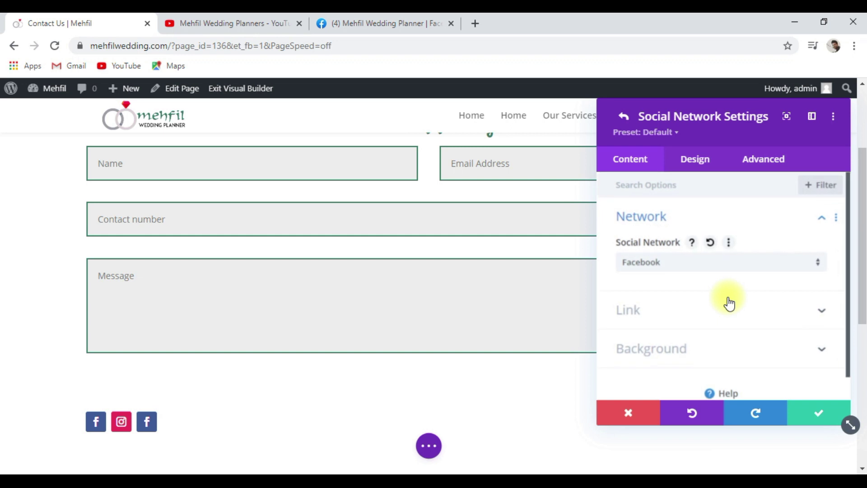
click(808, 276)
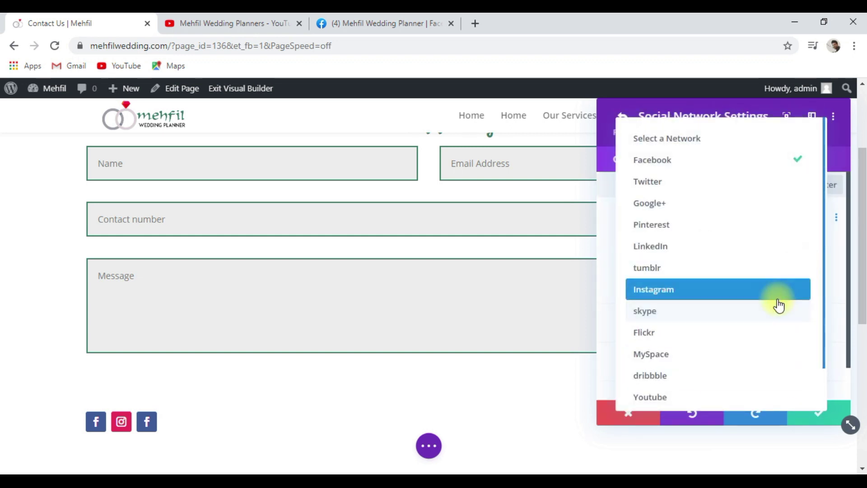
click(734, 397)
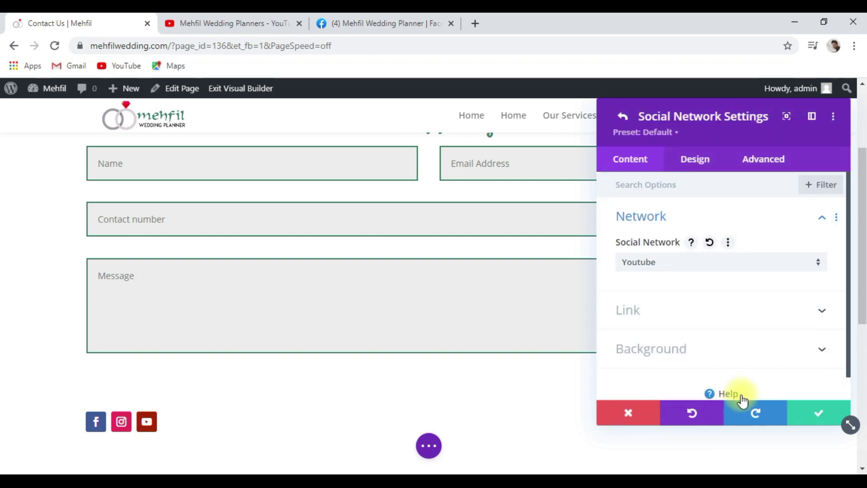
click(820, 412)
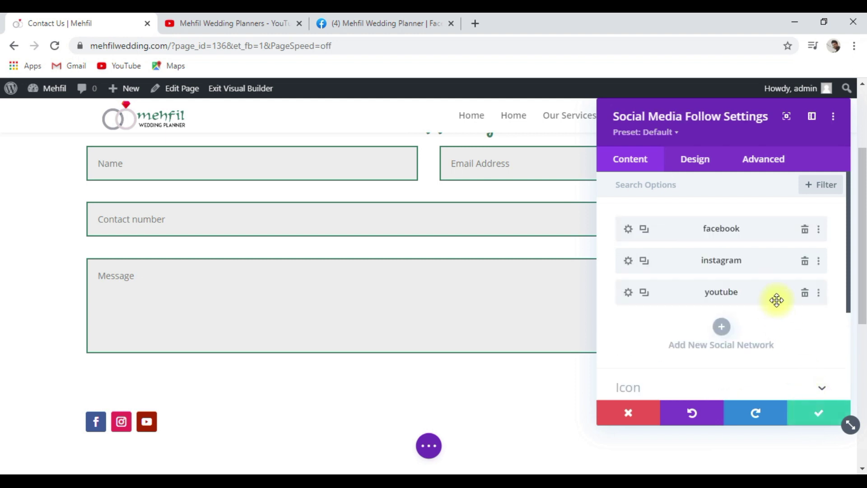
click(720, 328)
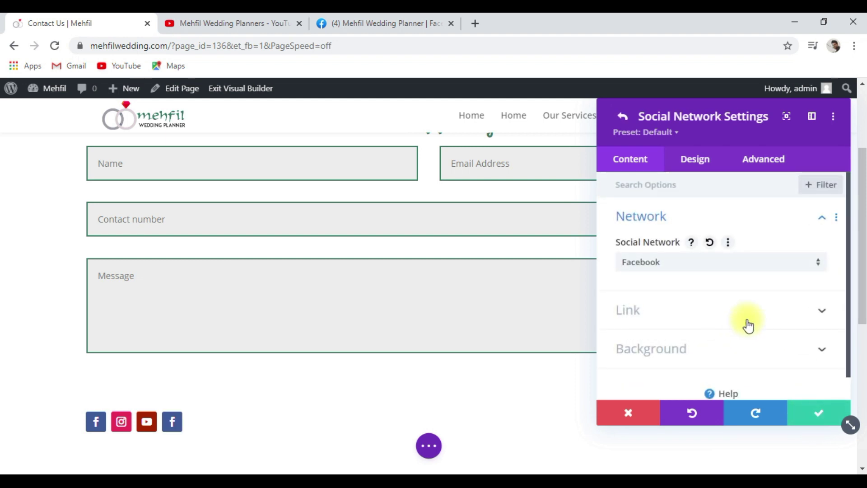
click(804, 270)
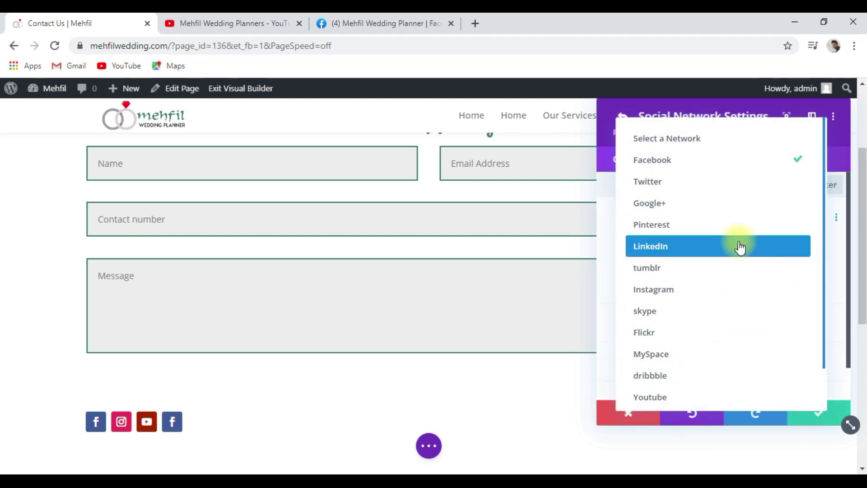
click(741, 246)
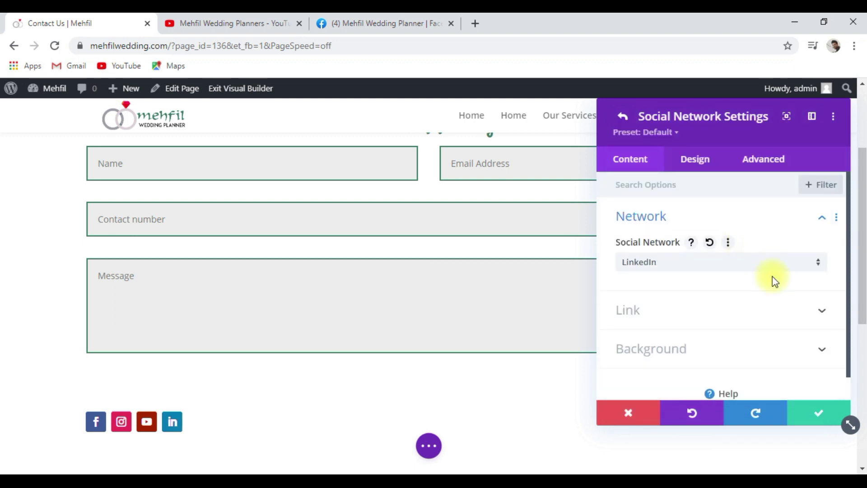
click(829, 418)
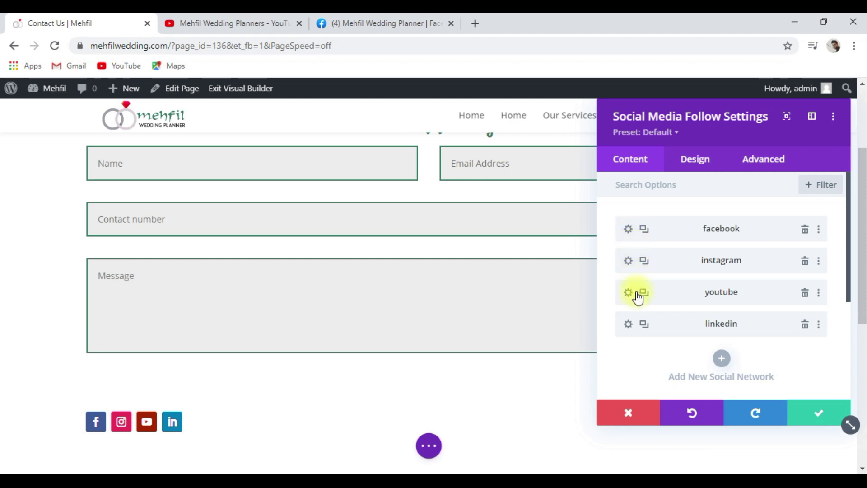
Bring up the Facebook network's Link settings.
click(628, 228)
scroll(650, 293, down, 1)
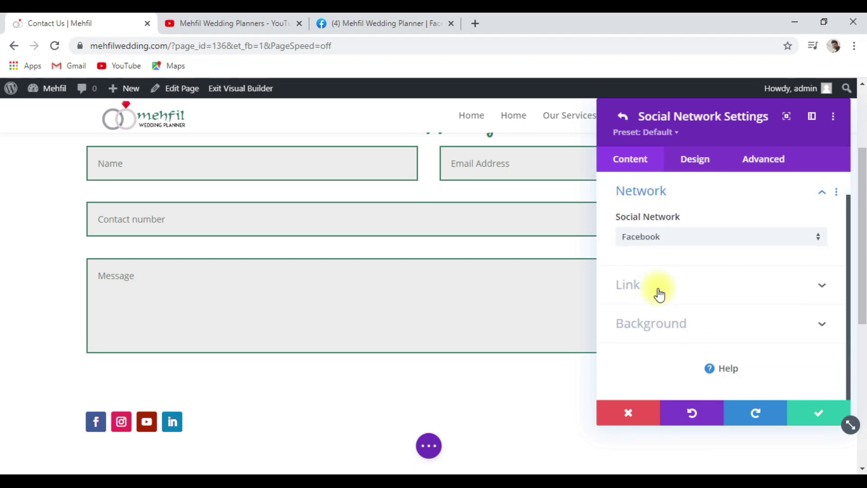
click(659, 294)
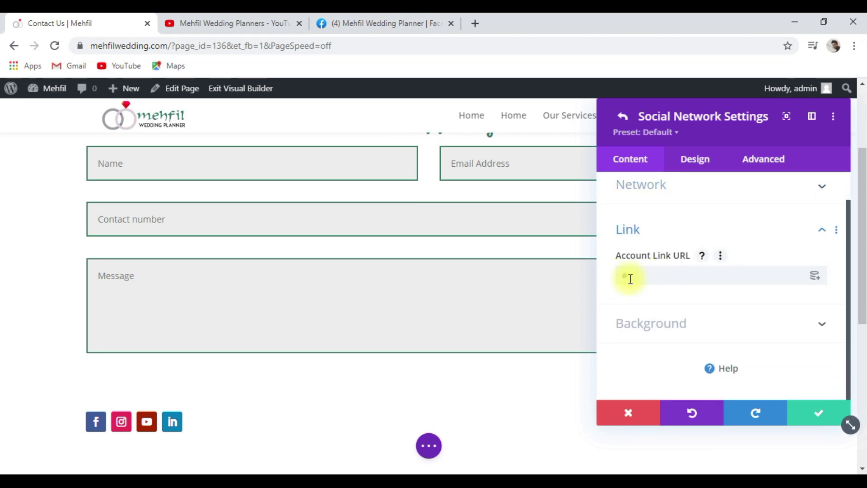
Paste the facebook.com/mehfilweddingplanner page address as the Facebook icon's Account Link URL.
click(373, 24)
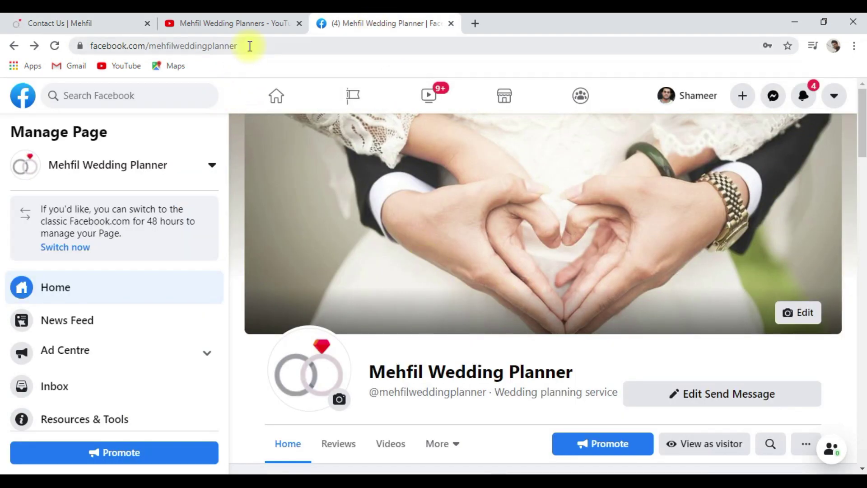
drag(250, 45, 100, 34)
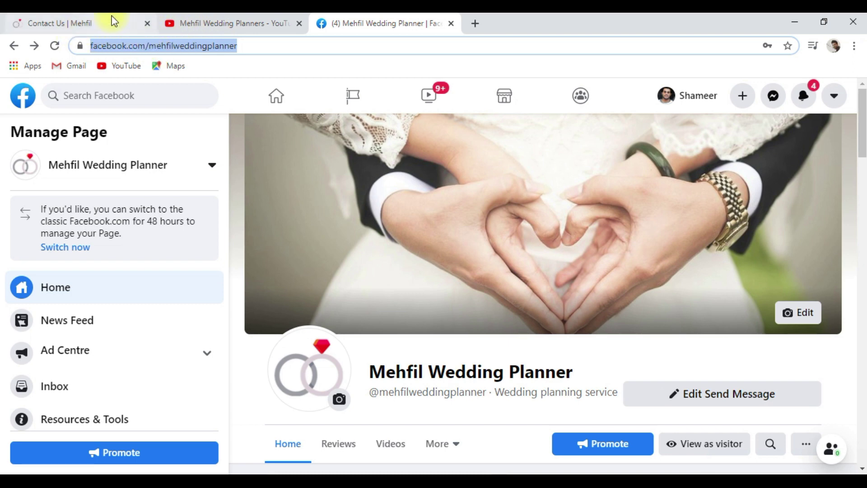
click(112, 21)
click(630, 275)
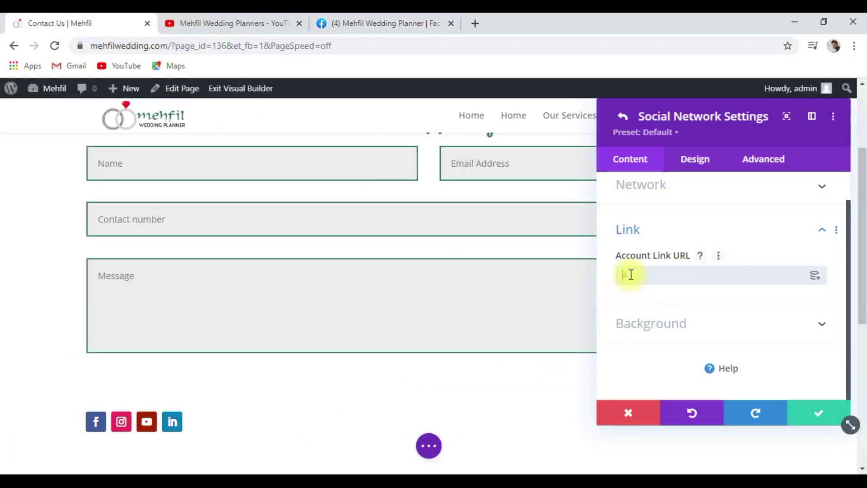
key(ctrl+v)
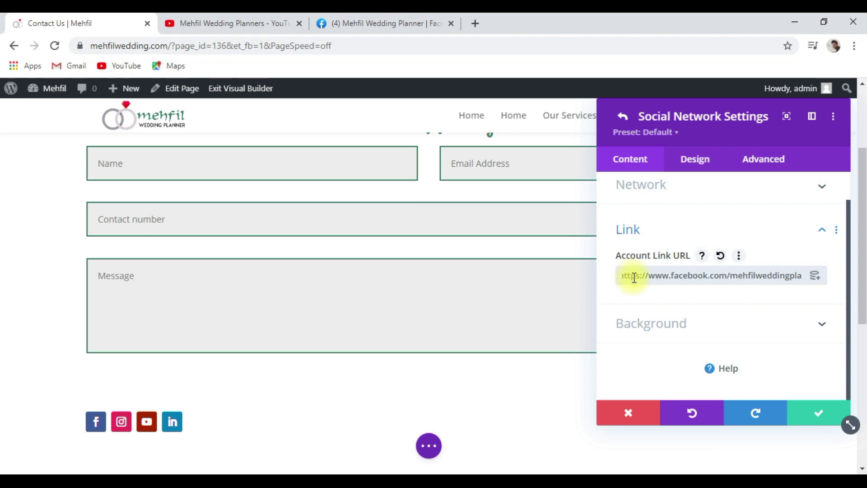
click(815, 412)
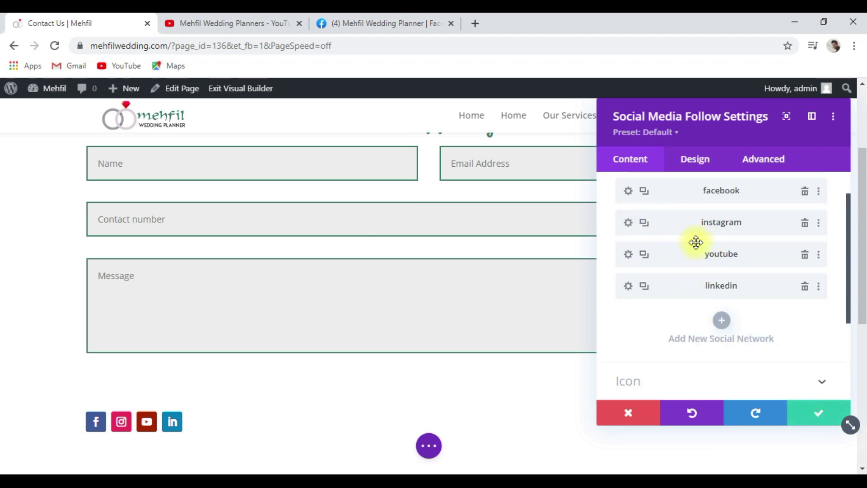
Set the YouTube icon's Account Link URL to the copied Mehfil Wedding Planners video address.
click(628, 254)
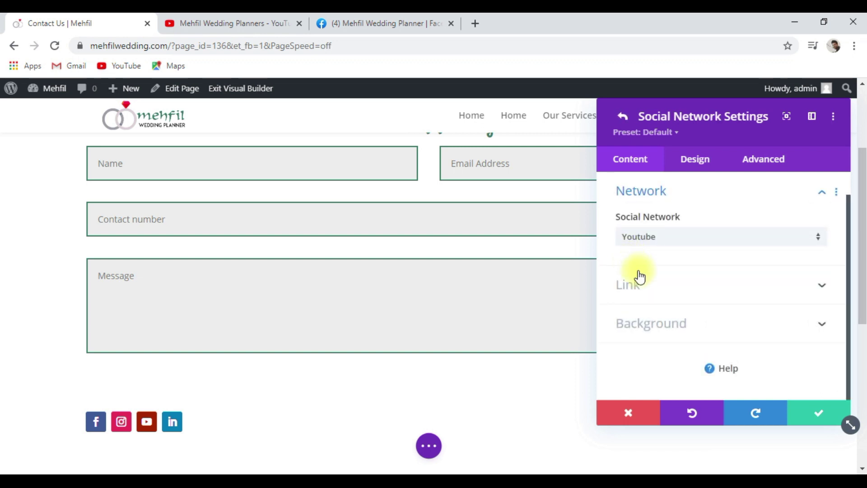
click(653, 291)
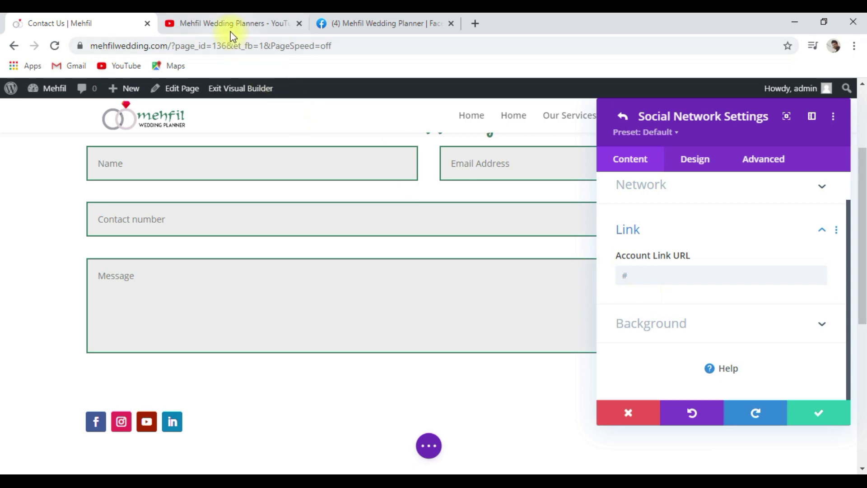
click(229, 25)
drag(243, 45, 93, 19)
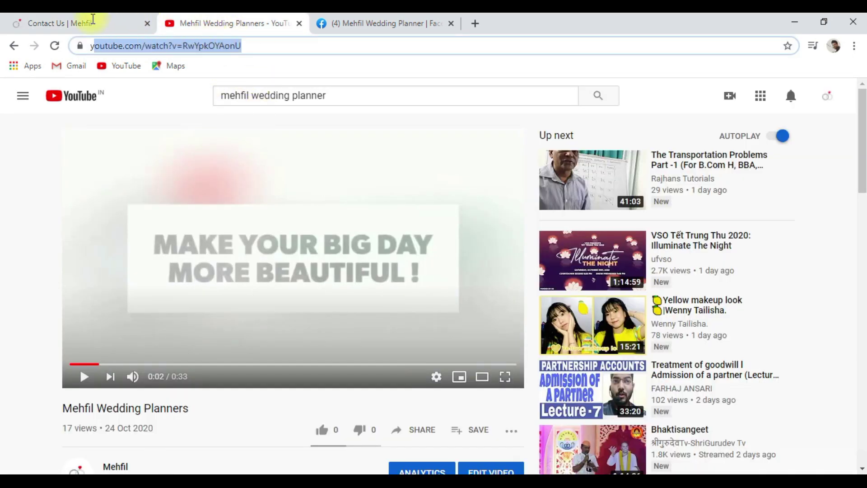
right_click(124, 47)
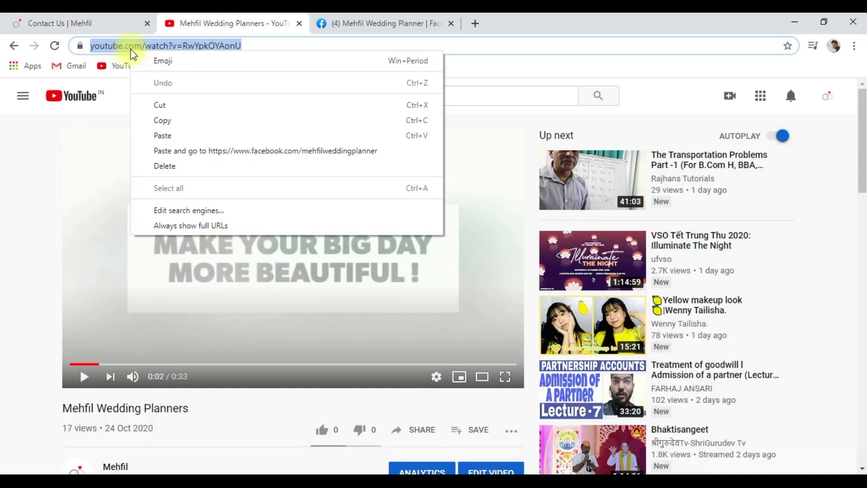
click(165, 120)
click(95, 24)
click(632, 270)
key(ctrl+v)
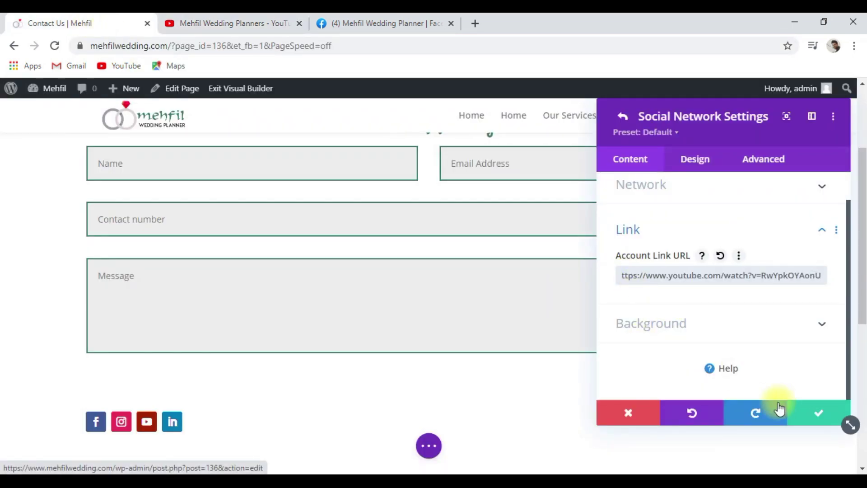
click(817, 420)
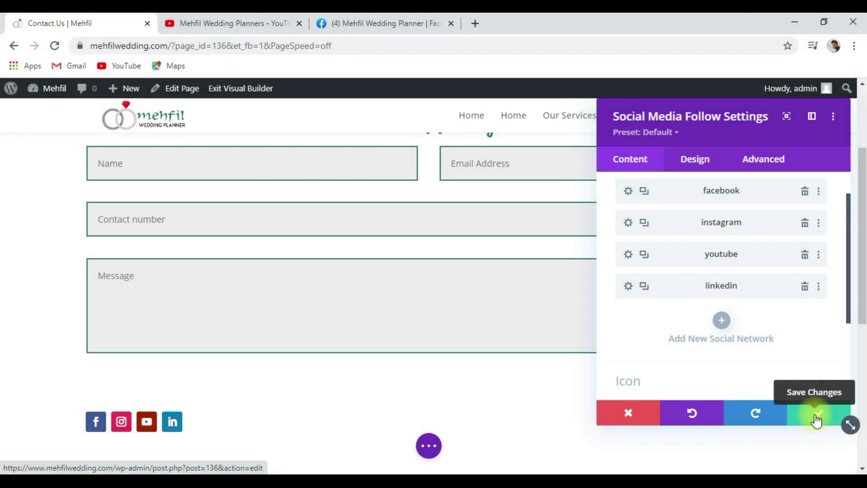
Save the Social Media Follow module changes.
click(816, 419)
scroll(664, 391, down, 2)
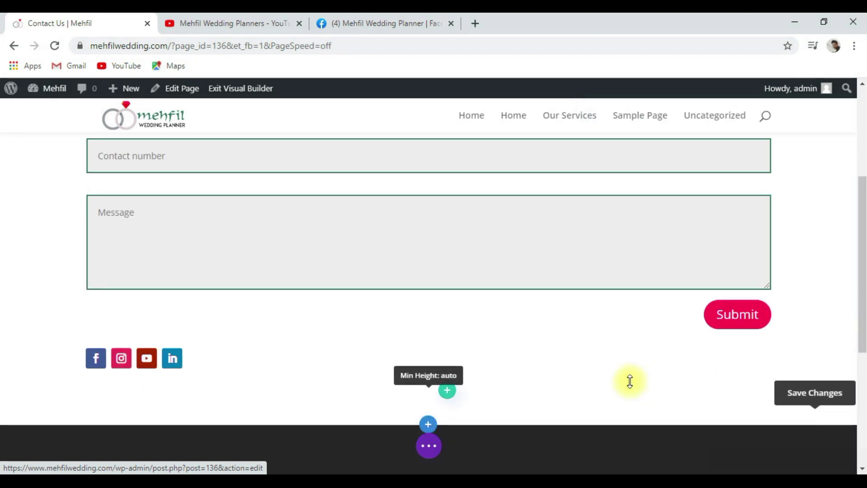
scroll(623, 380, up, 2)
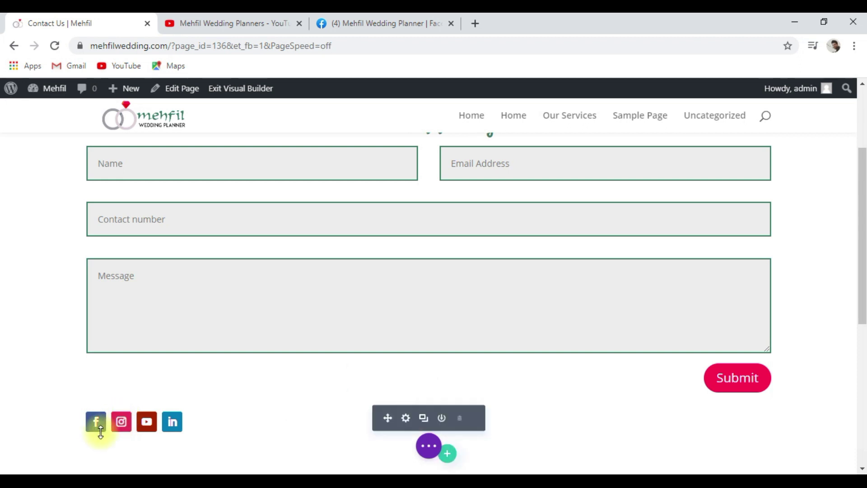
scroll(813, 387, down, 2)
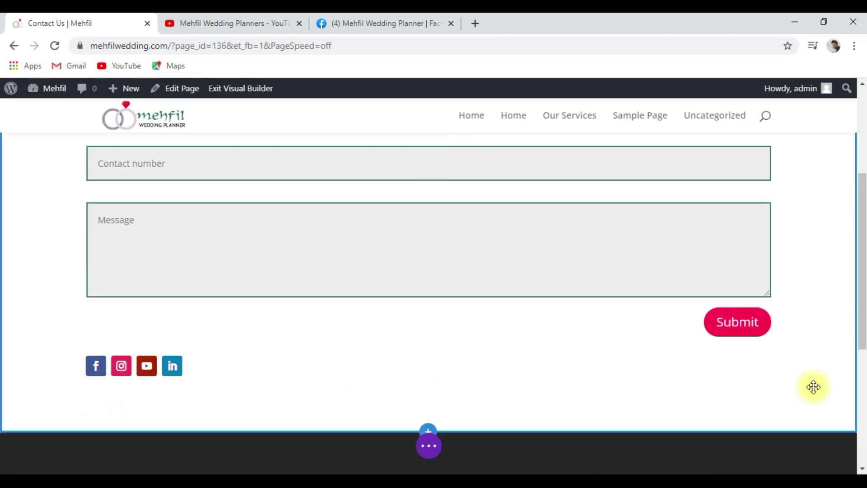
scroll(813, 386, up, 5)
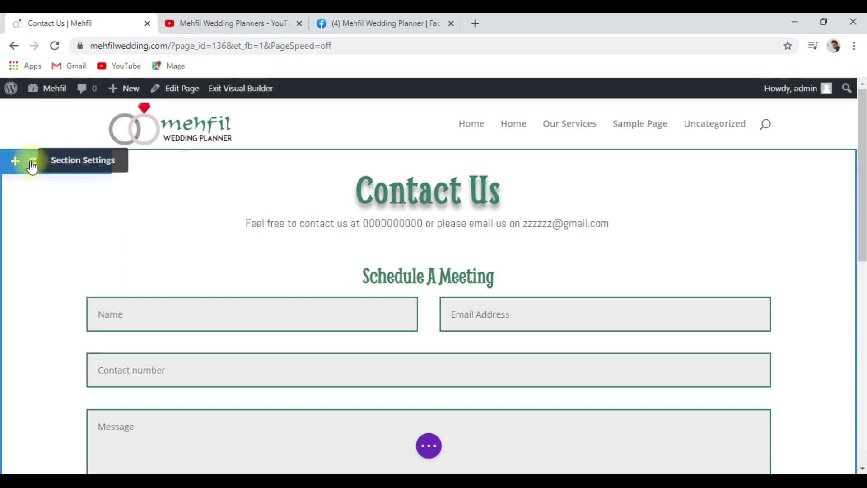
Set the Contact Us section background to solid black #000000 and save it.
click(32, 167)
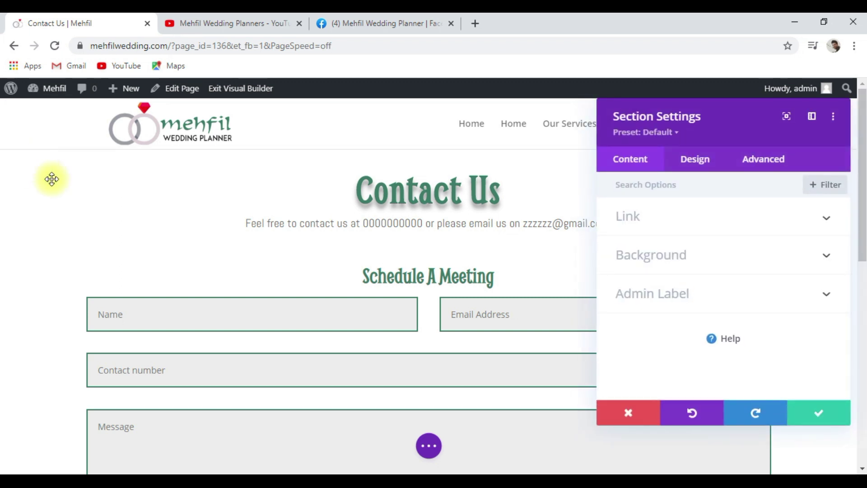
click(694, 267)
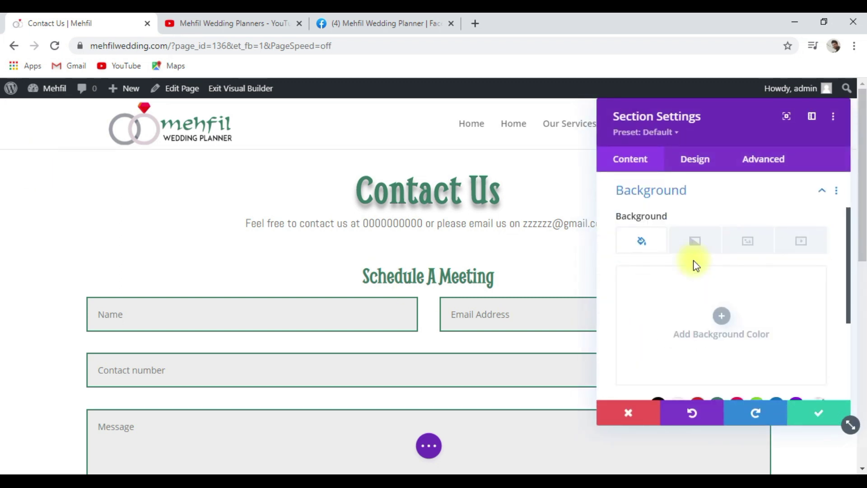
scroll(697, 329, down, 2)
click(657, 342)
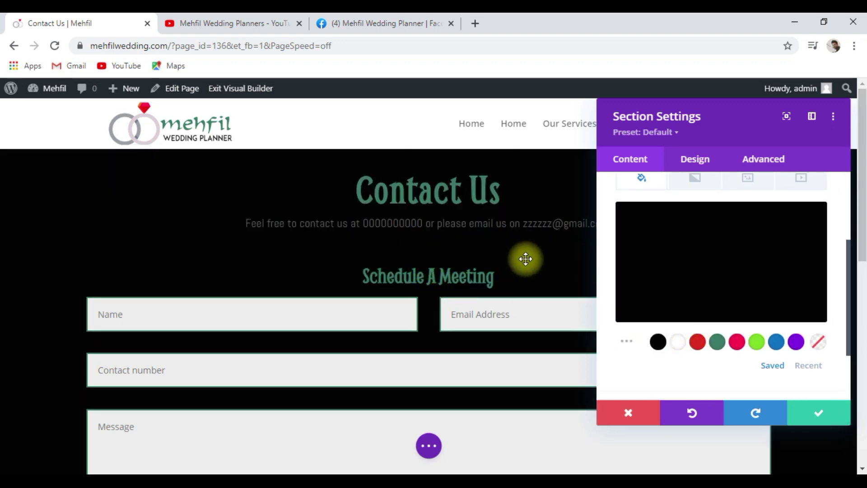
scroll(526, 261, down, 6)
scroll(528, 267, up, 3)
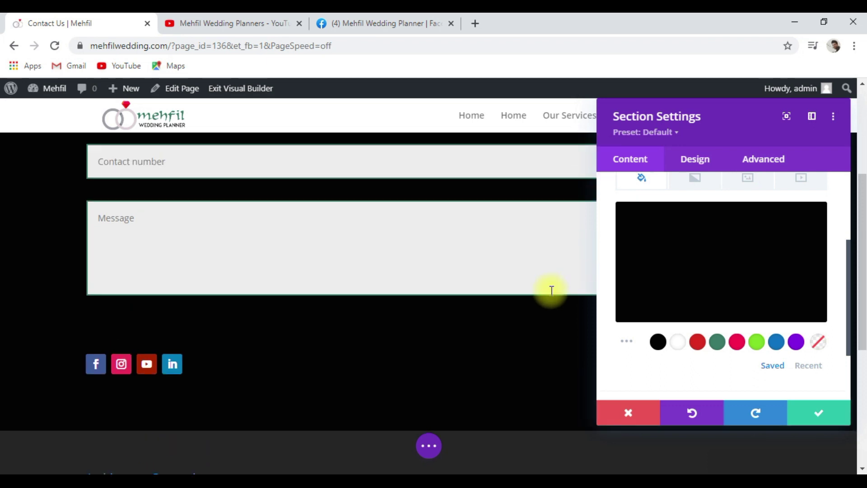
click(816, 412)
scroll(428, 453, up, 1)
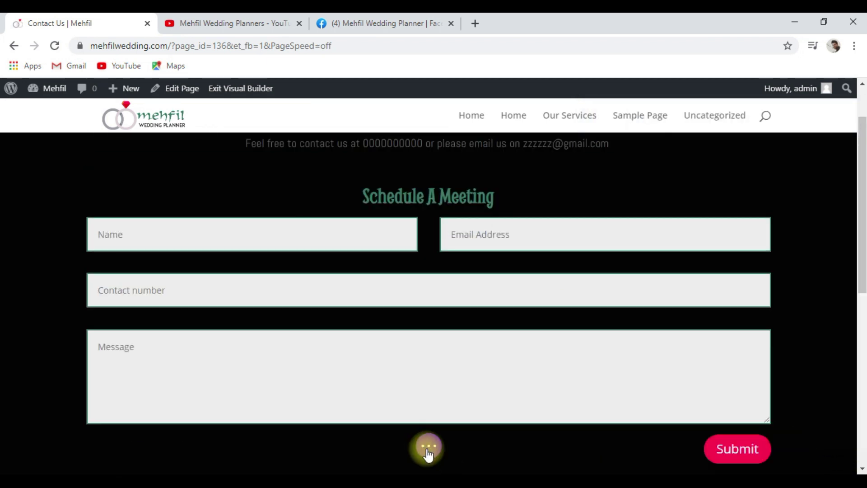
Preview the page at phone width, publish it, and return to the Dashboard.
click(428, 447)
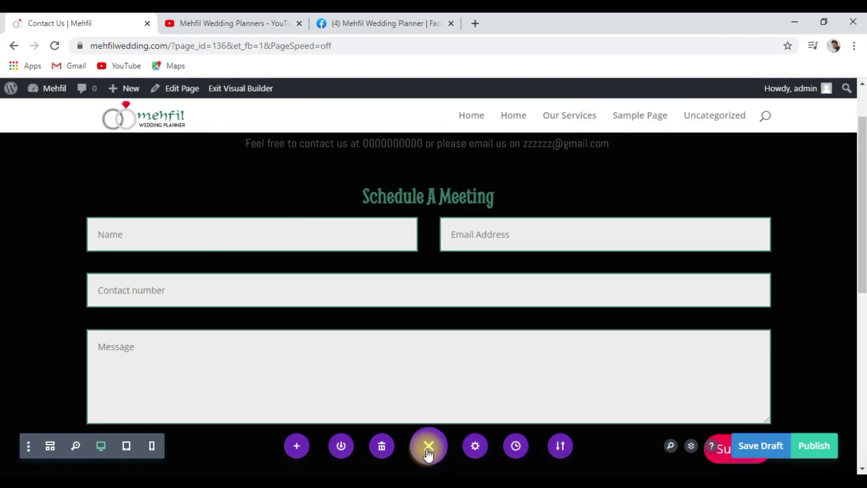
click(151, 446)
scroll(616, 400, up, 4)
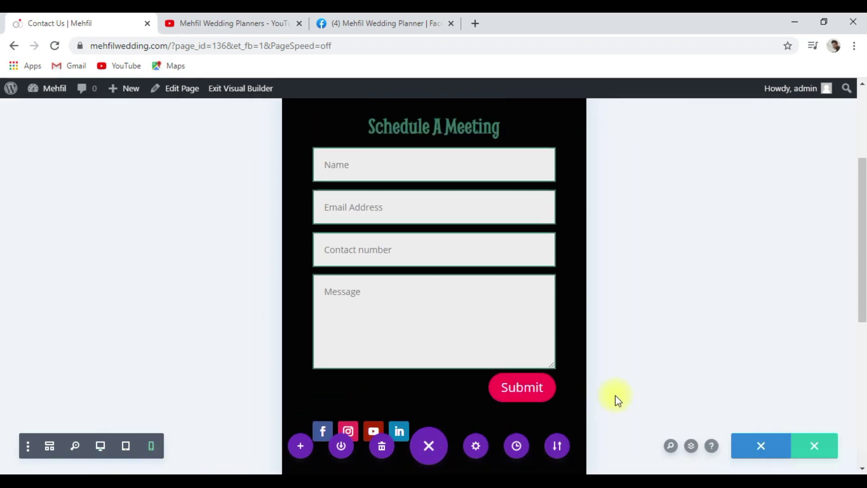
scroll(619, 345, down, 5)
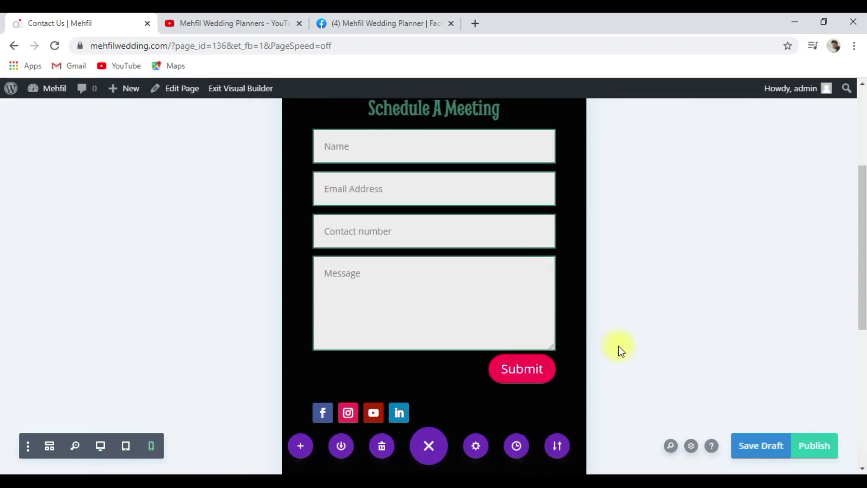
scroll(435, 292, up, 4)
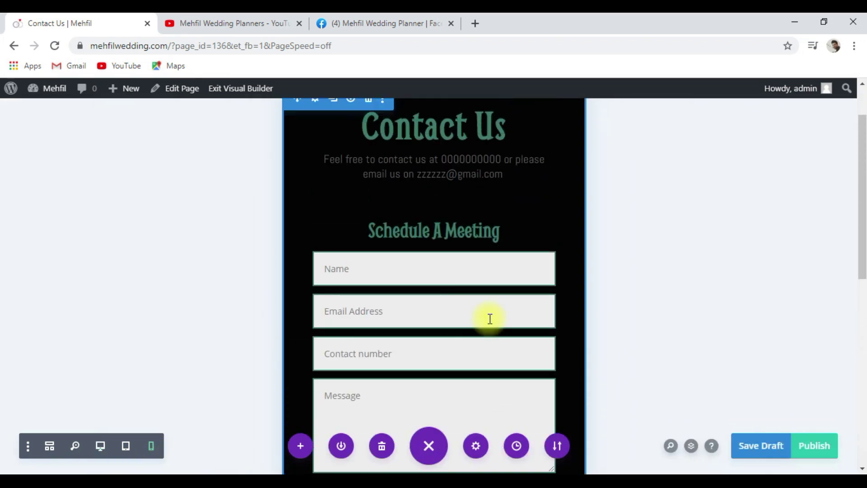
click(813, 437)
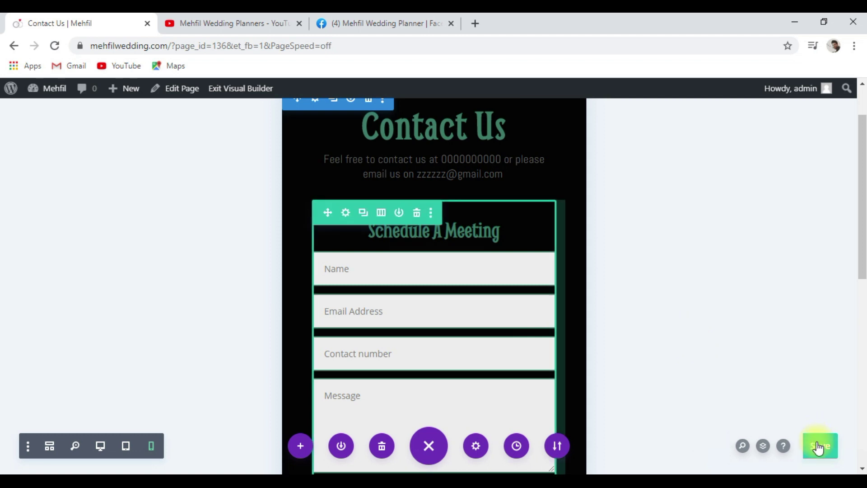
click(53, 96)
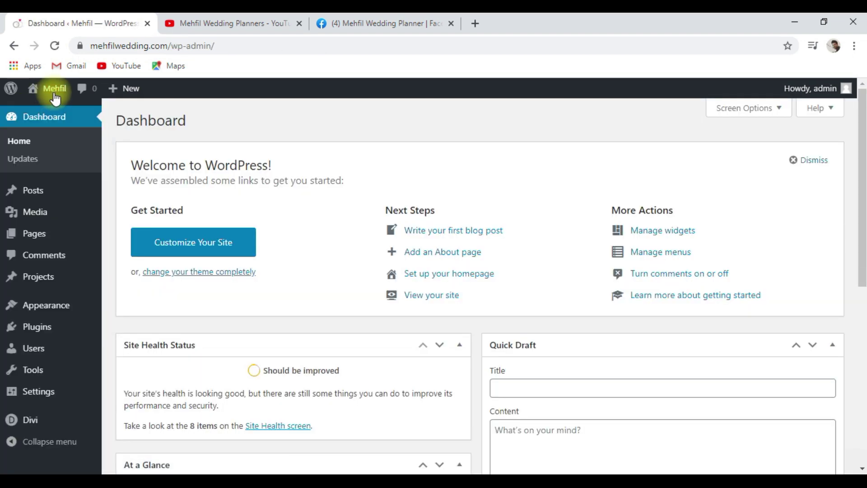
Open the live site's Contact Us page from the Mehfil admin bar menu.
mouse_move(53, 97)
click(51, 113)
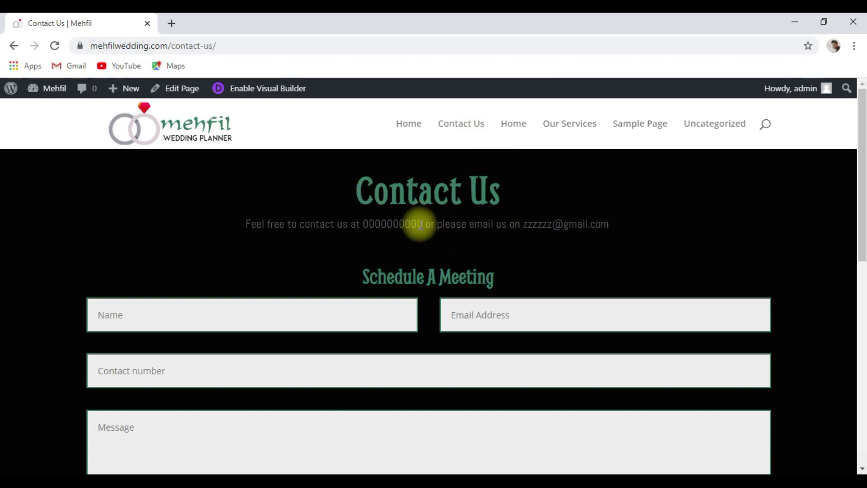
scroll(419, 226, down, 2)
scroll(420, 225, up, 2)
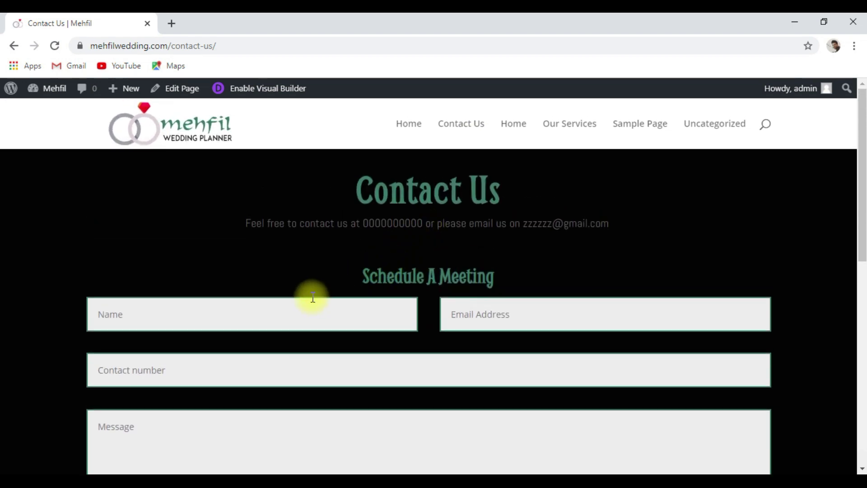
Fill in the form's name and email fields with test details and submit it.
click(192, 324)
text(Arun)
key(Tab)
text(Arun1)
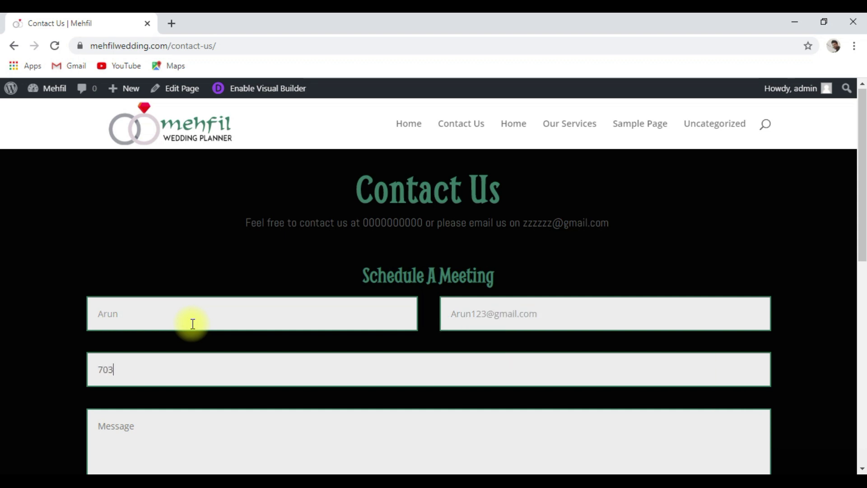
text(lease call back)
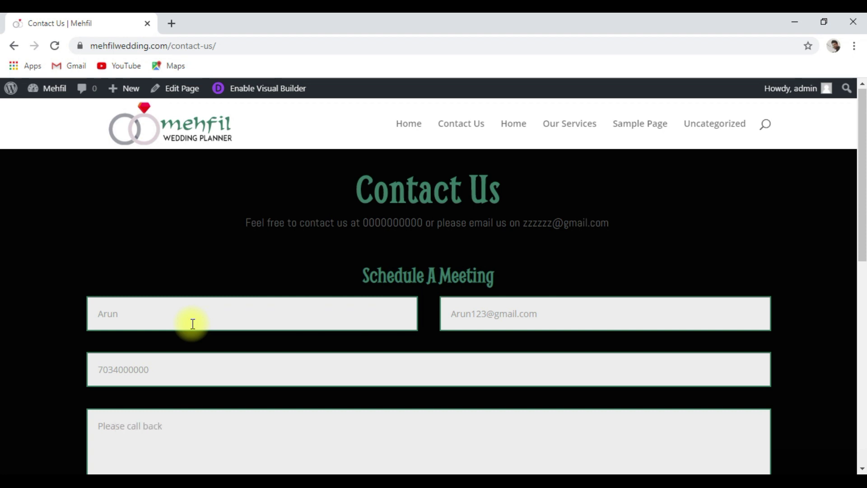
scroll(219, 273, down, 3)
click(735, 390)
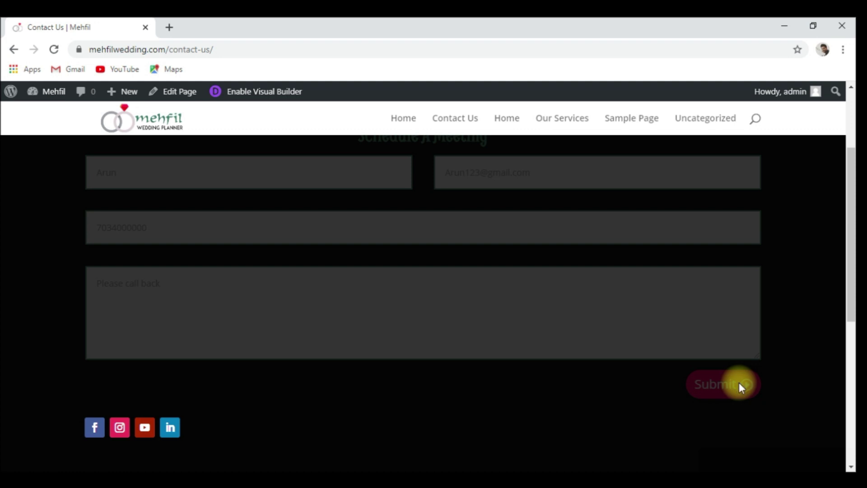
scroll(504, 346, up, 3)
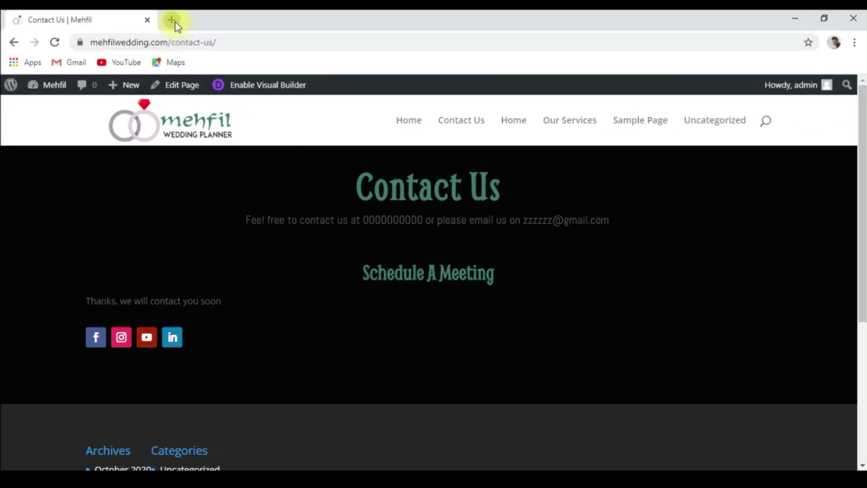
click(172, 21)
text(gmail)
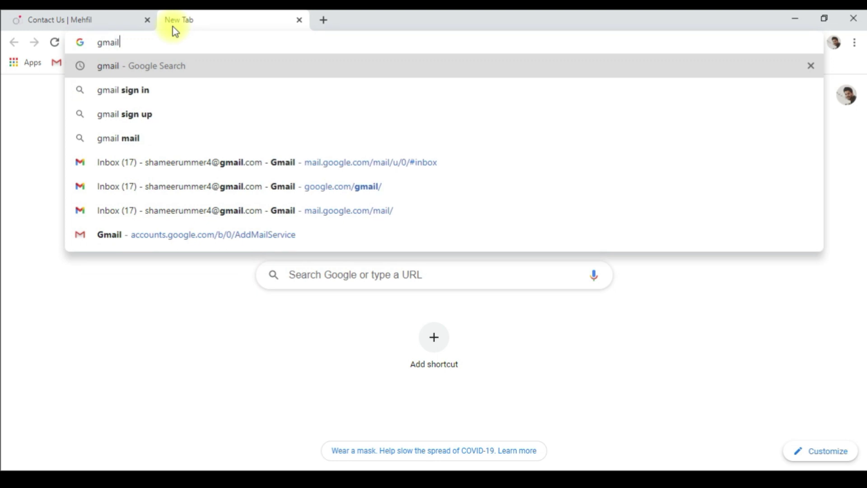
key(Return)
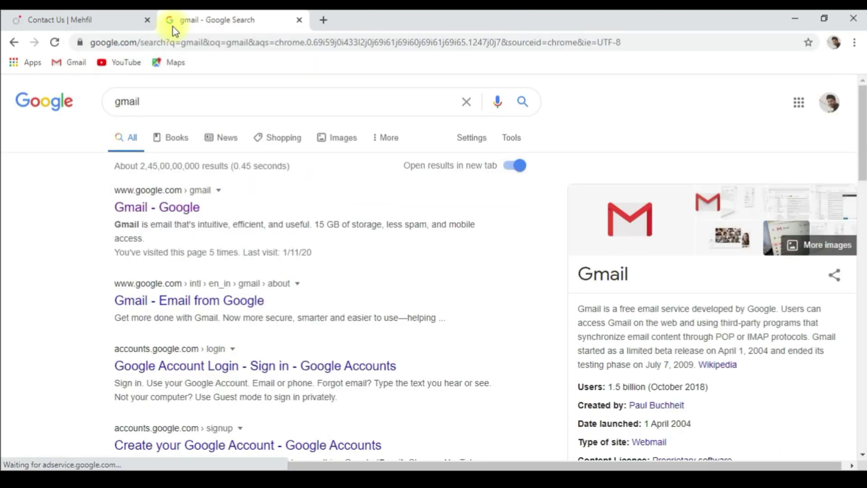
click(188, 211)
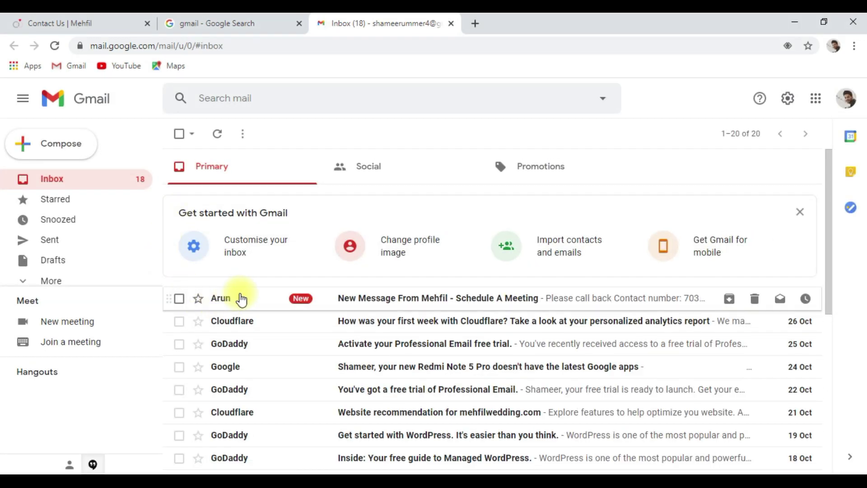
click(240, 298)
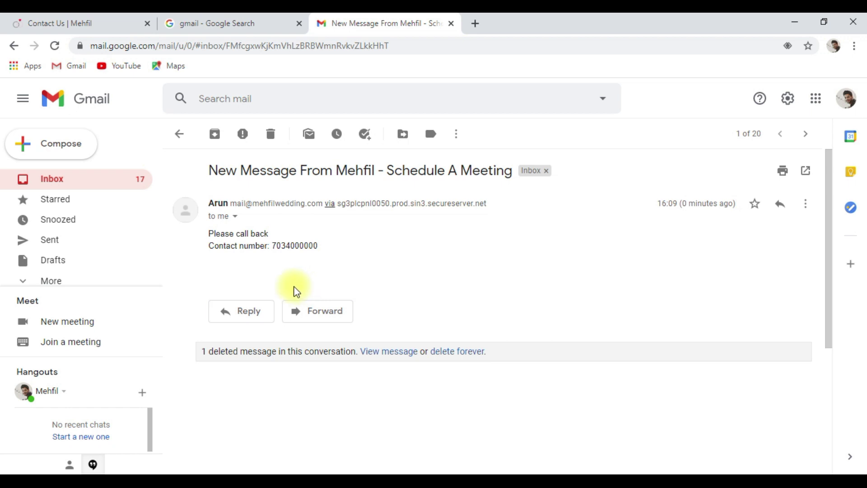
click(450, 24)
click(299, 24)
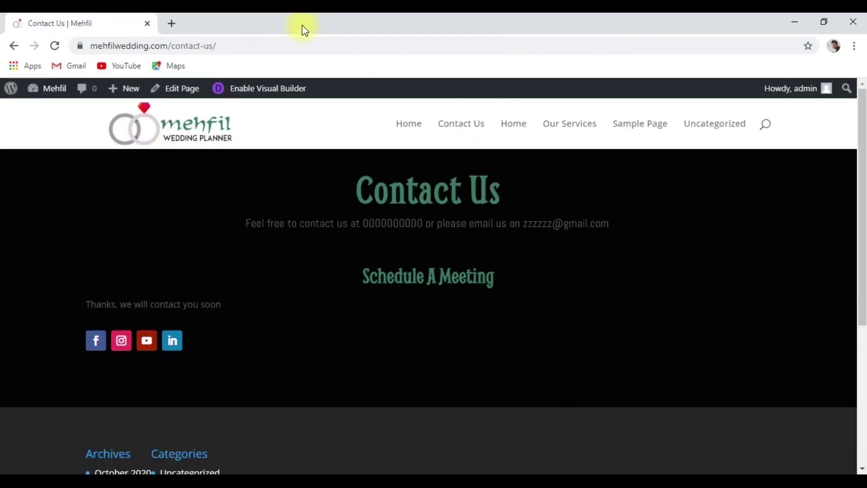